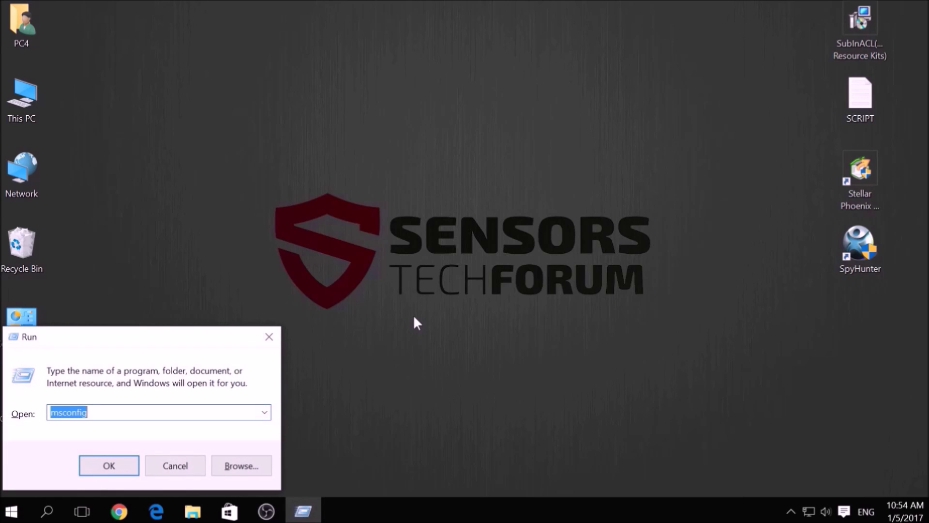
Step: Replace the Run dialog entry with msconfig and move the dialog to the screen centre
key(BackSpace)
drag(207, 336, 505, 205)
text(msconfig)
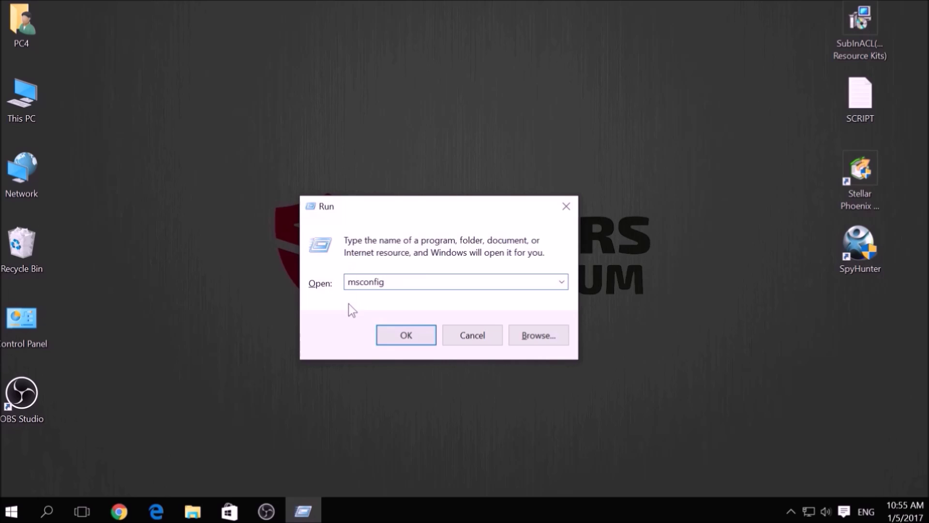
Step: Run msconfig, enable Safe boot with the Network option on the Boot tab, and apply it
click(406, 330)
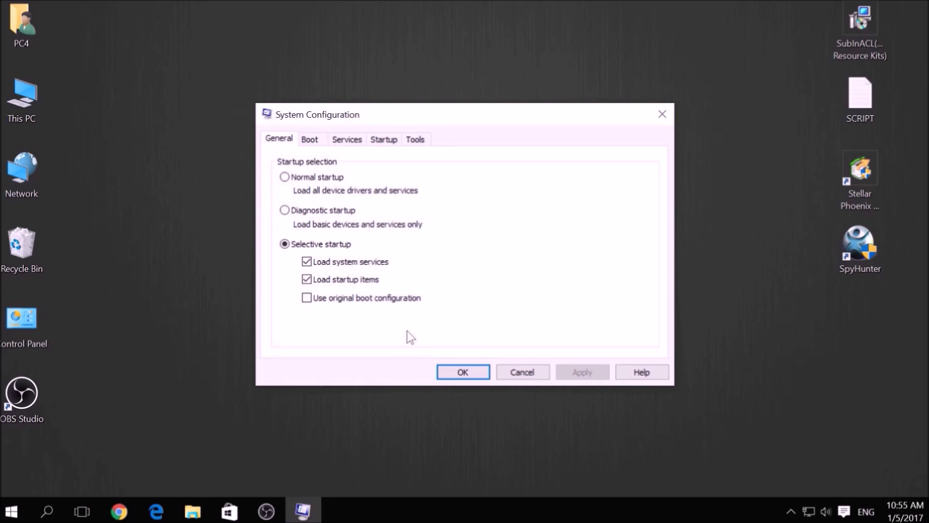
click(321, 144)
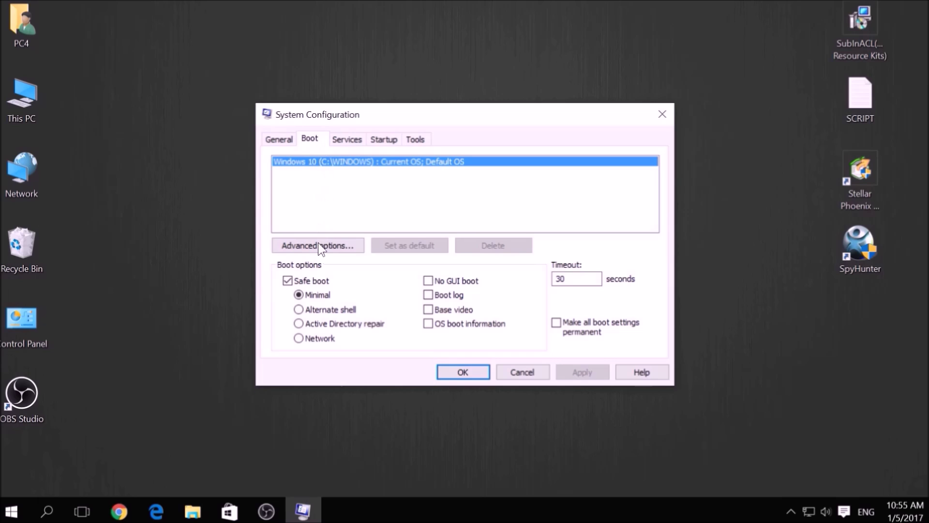
click(321, 338)
click(560, 367)
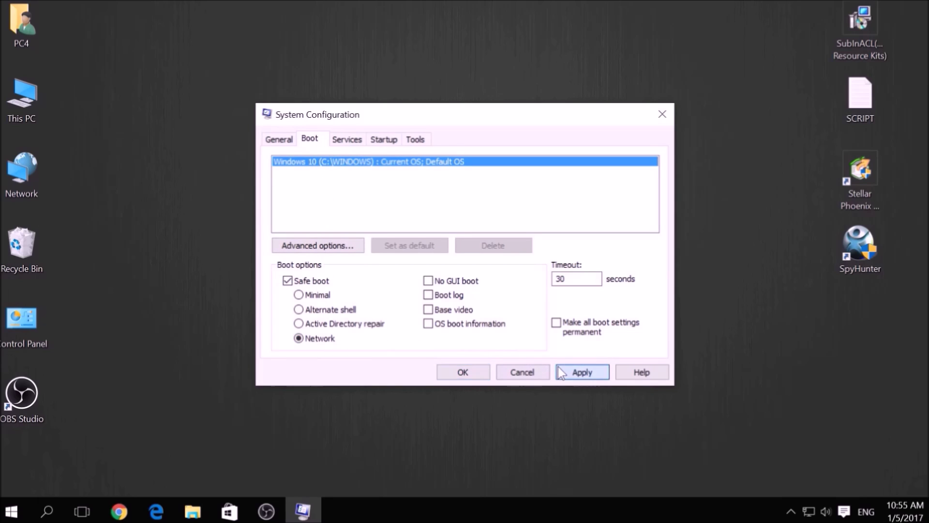
click(451, 372)
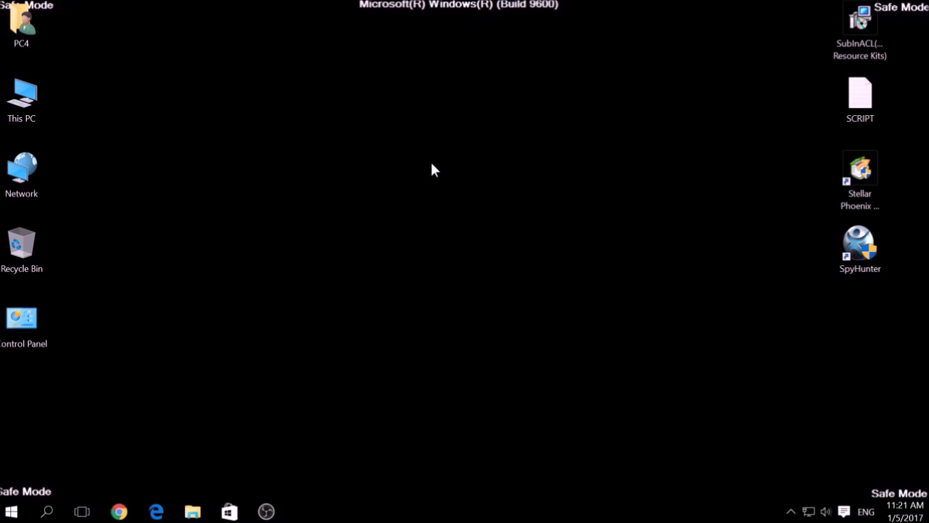
Step: Open the SCRIPT text file from the desktop in Notepad
drag(1, 465, 63, 496)
drag(842, 449, 928, 498)
click(848, 56)
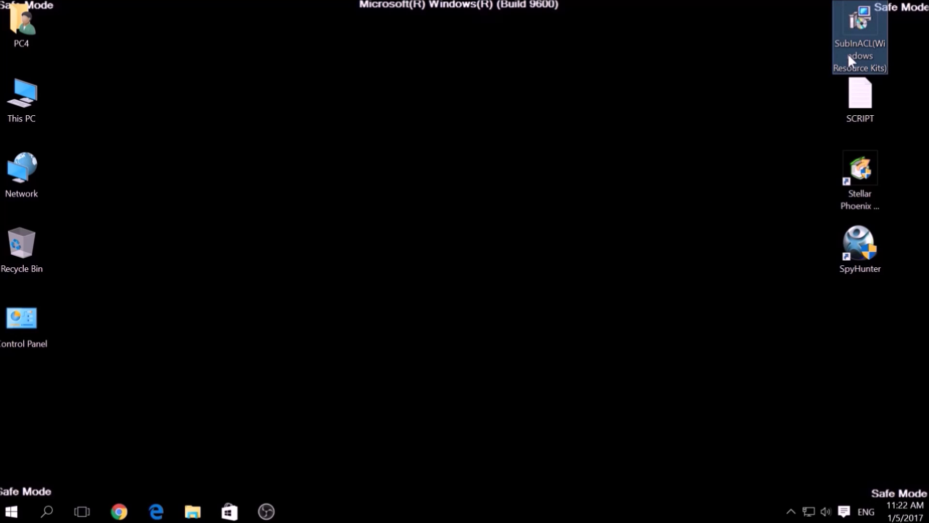
double_click(860, 102)
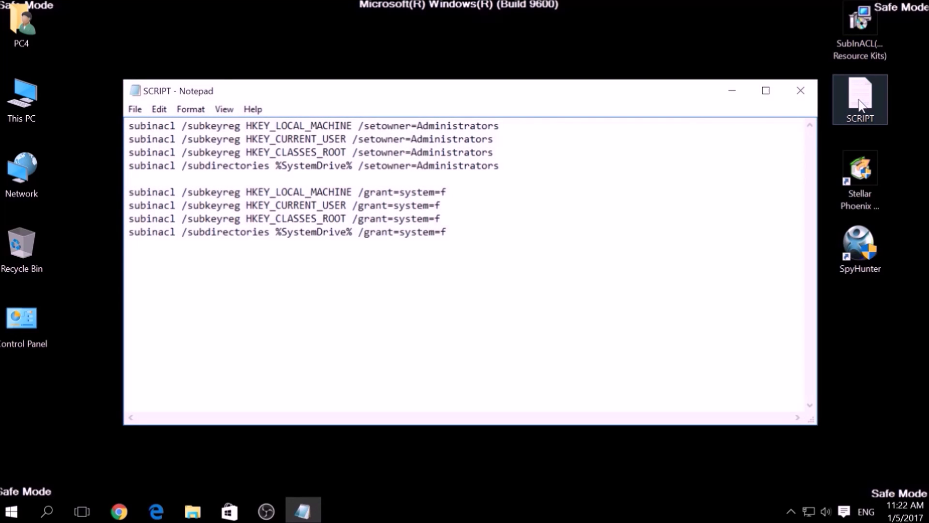
Step: Copy all eight subinacl commands and minimise Notepad
drag(465, 235, 128, 126)
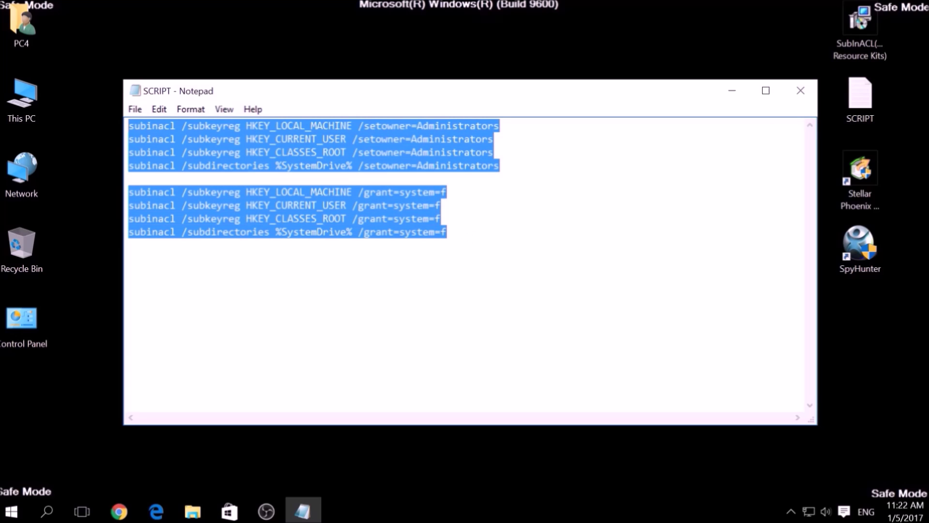
right_click(248, 135)
click(279, 181)
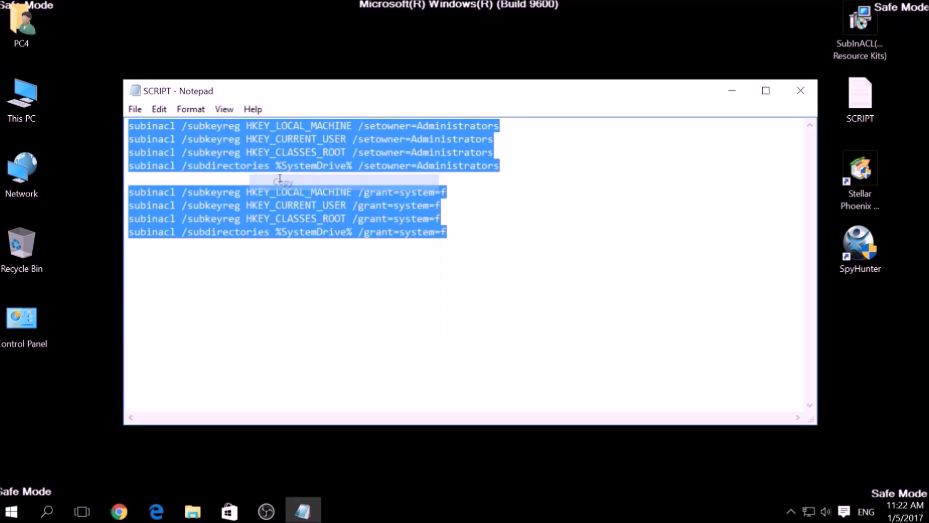
click(280, 166)
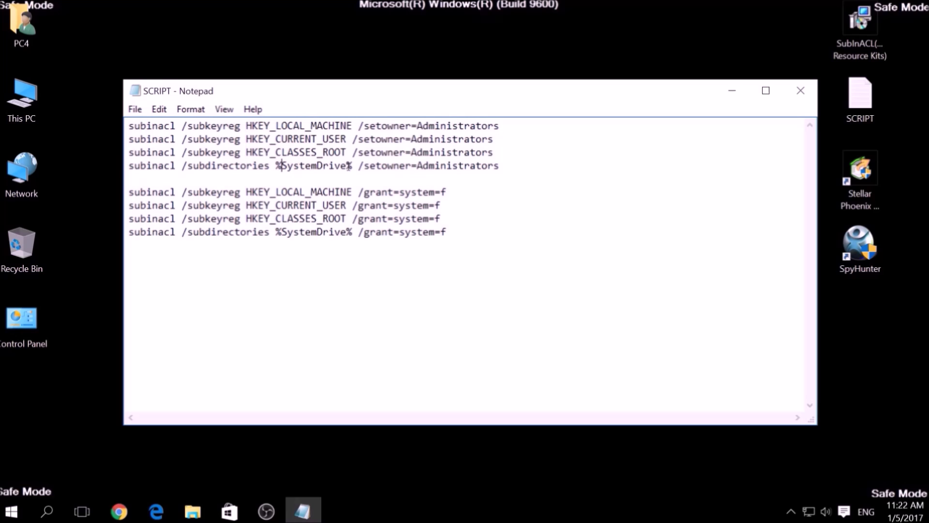
click(739, 97)
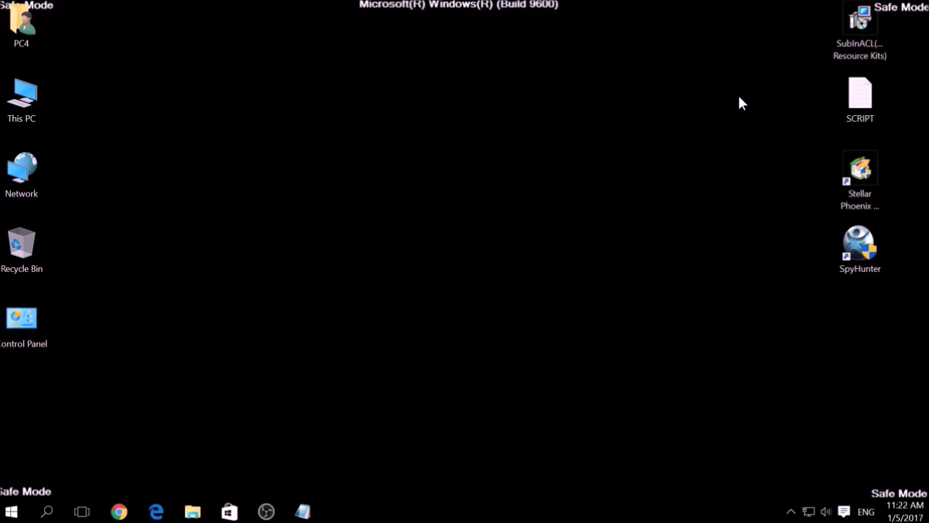
Step: Install SubInAcl.exe with the Resource Kit Tools wizard, accepting the licence, then restore the SCRIPT notes
double_click(847, 48)
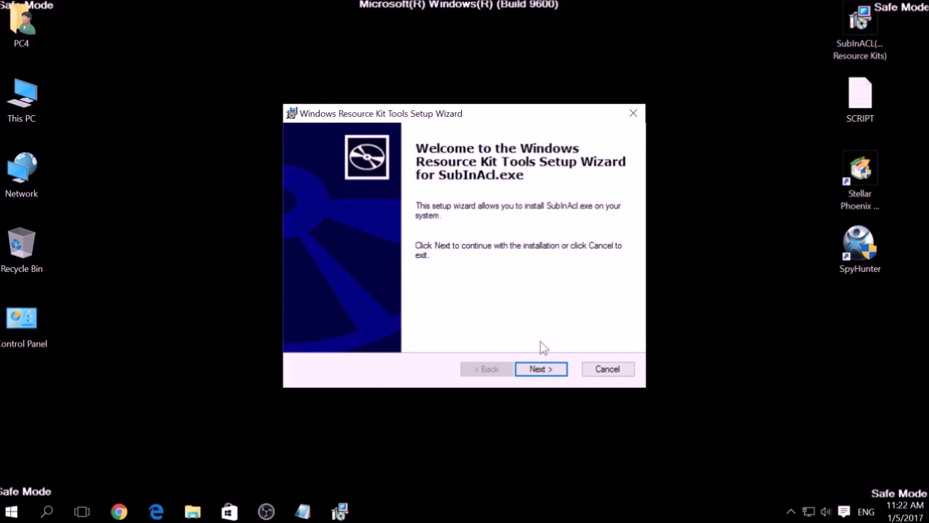
click(541, 369)
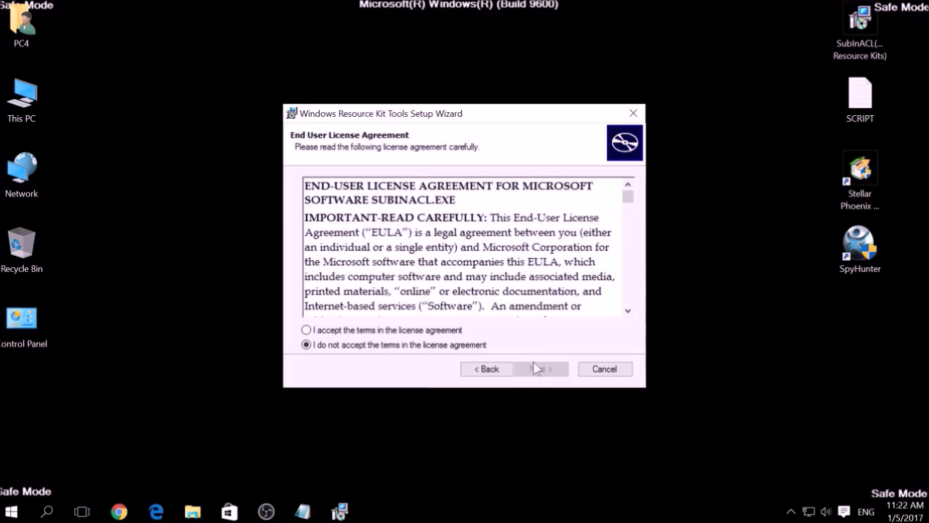
click(459, 330)
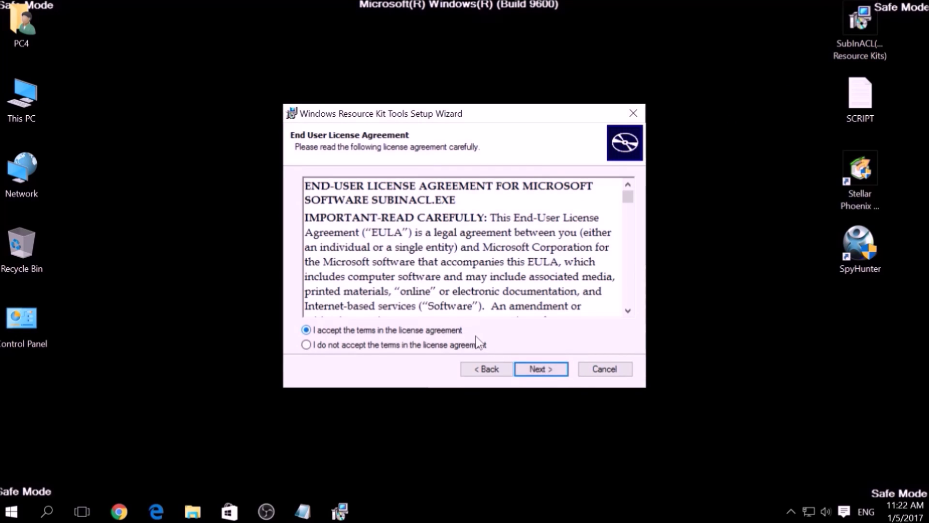
click(527, 364)
click(526, 364)
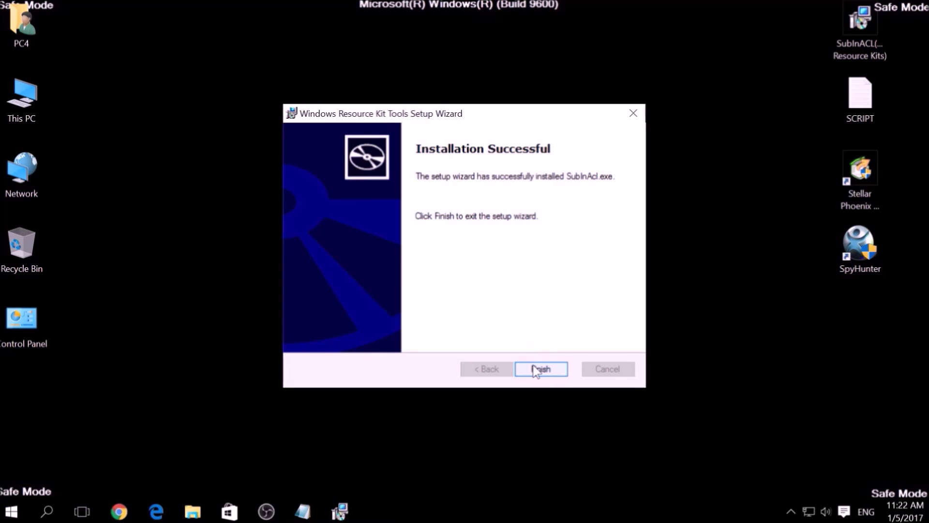
click(540, 369)
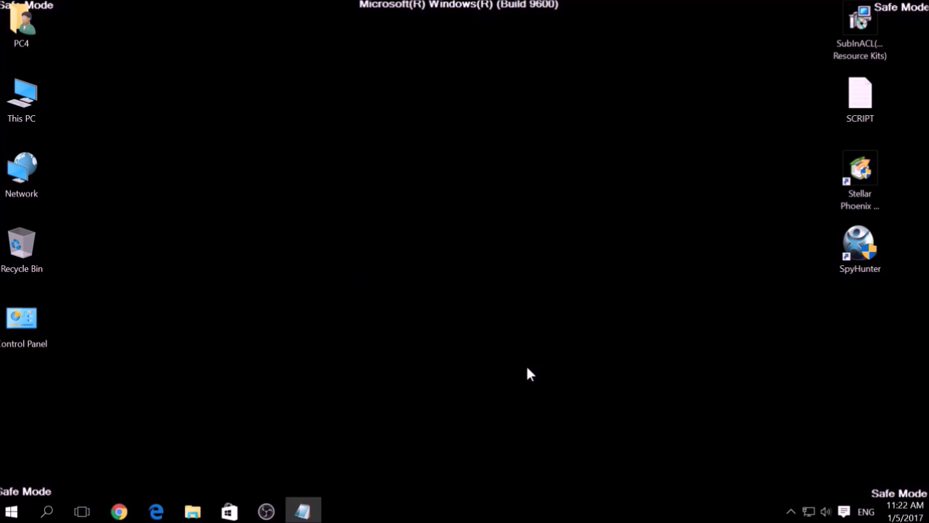
click(311, 500)
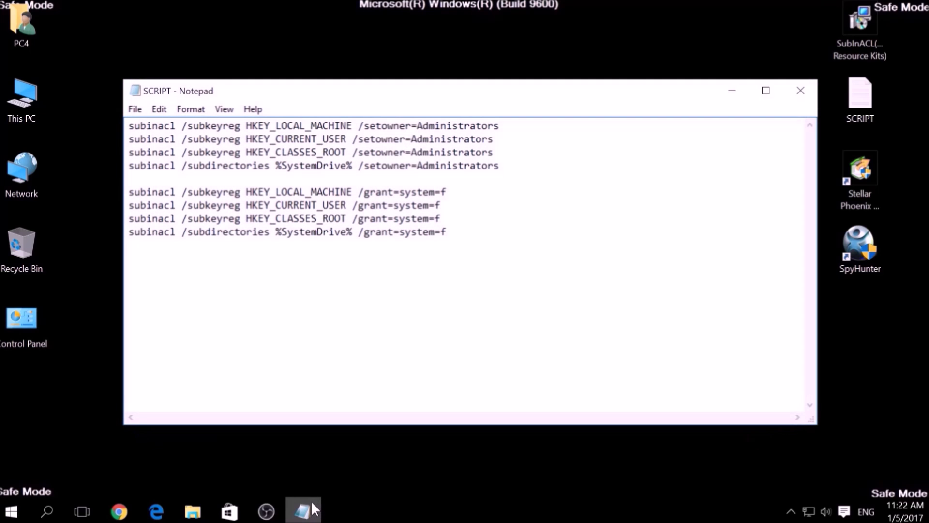
Step: Save the script to the Desktop as FIX.BAT with Save as type set to All Files
drag(452, 239, 128, 119)
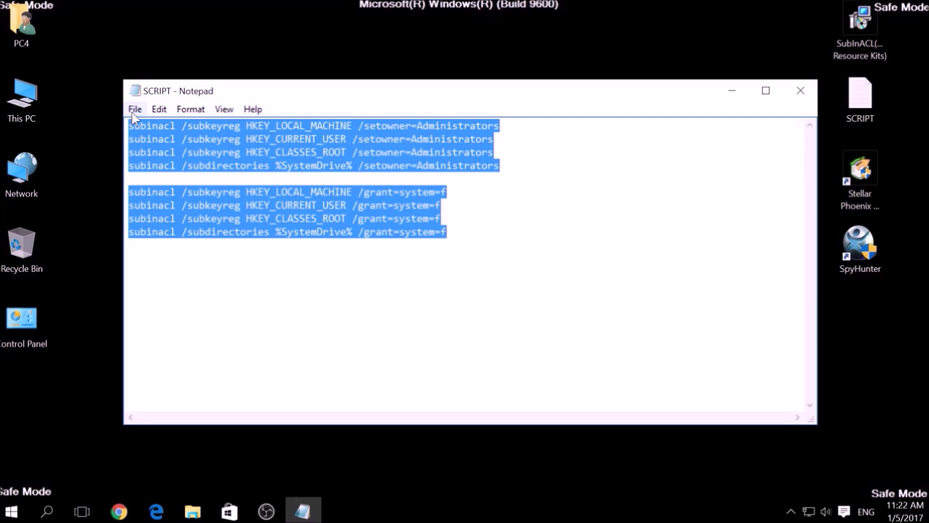
click(133, 110)
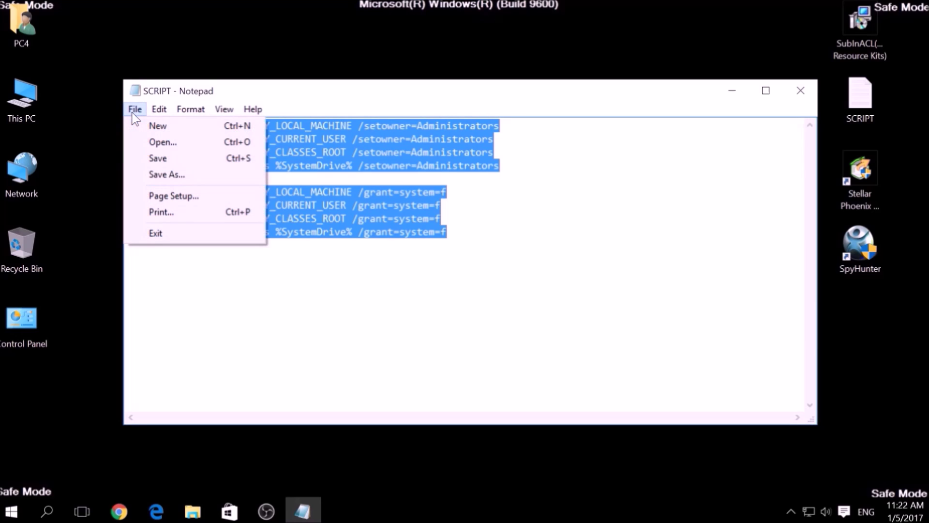
click(170, 173)
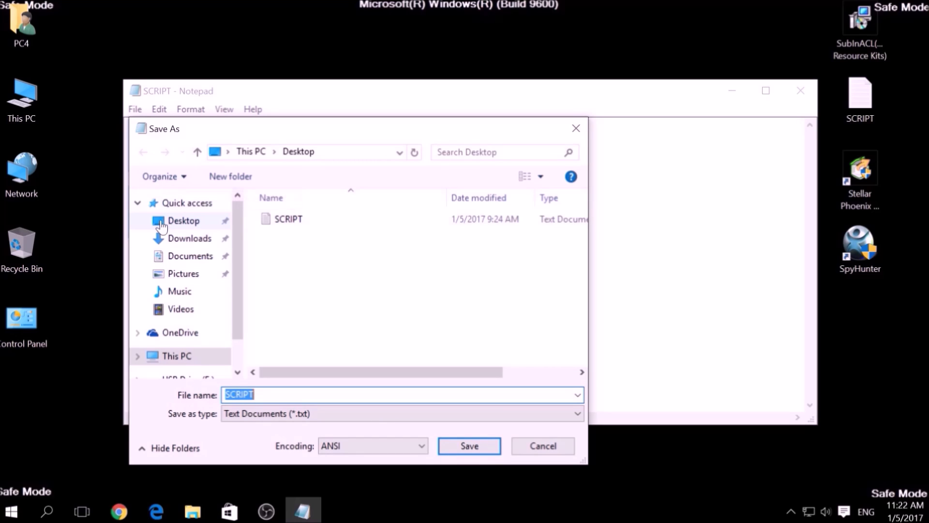
click(180, 223)
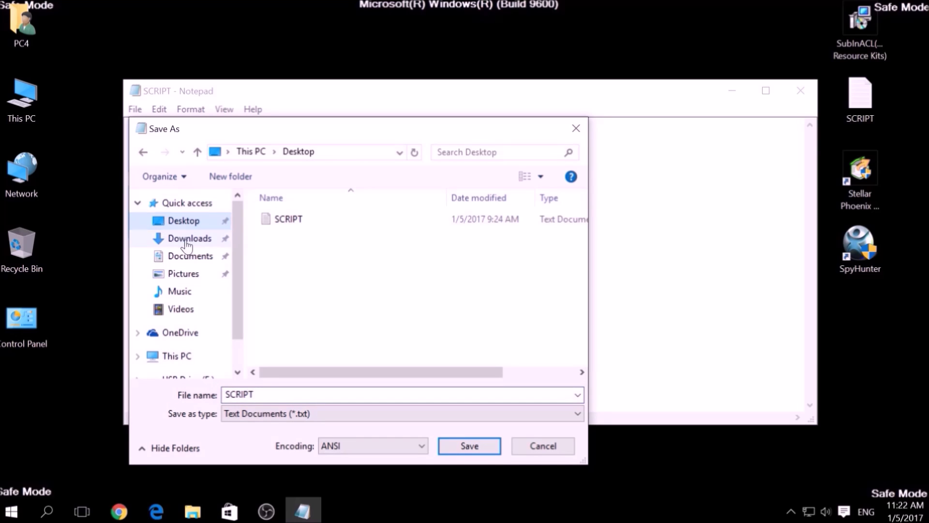
double_click(246, 393)
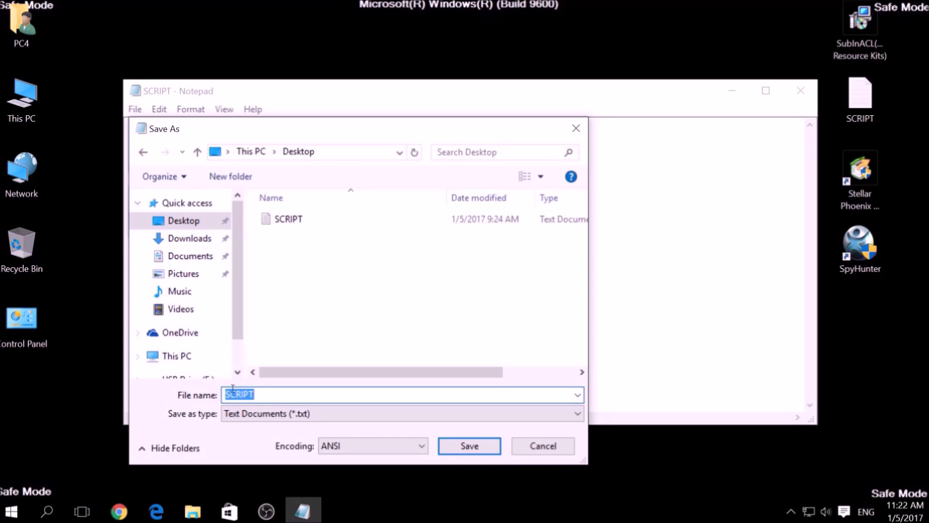
text(FIX.BAT)
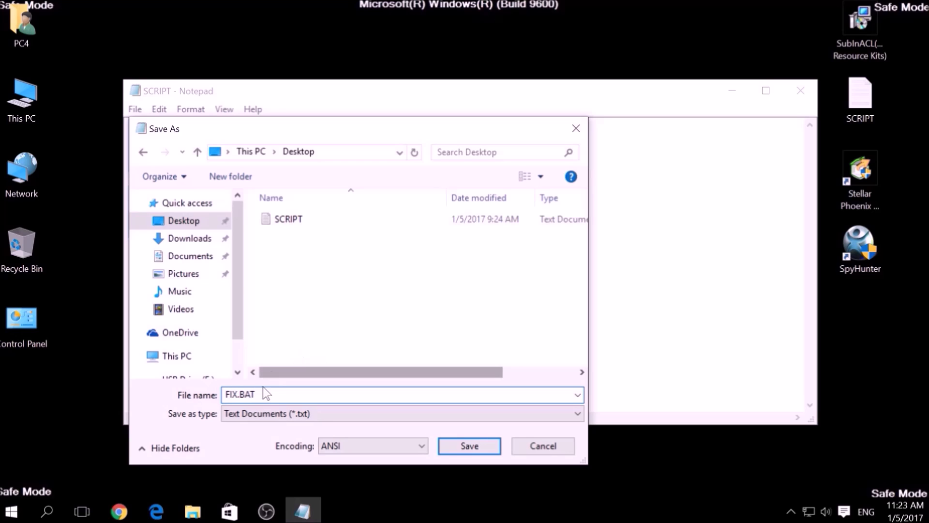
drag(256, 395, 240, 394)
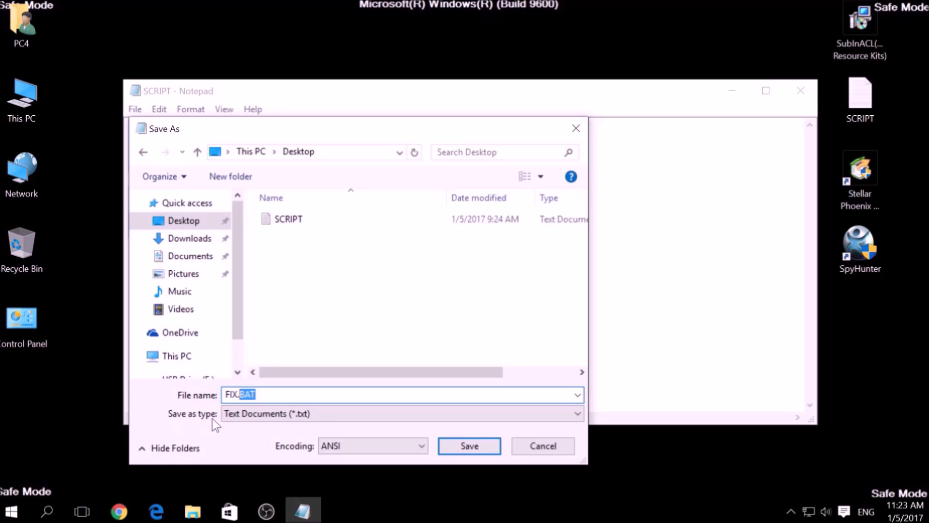
click(248, 416)
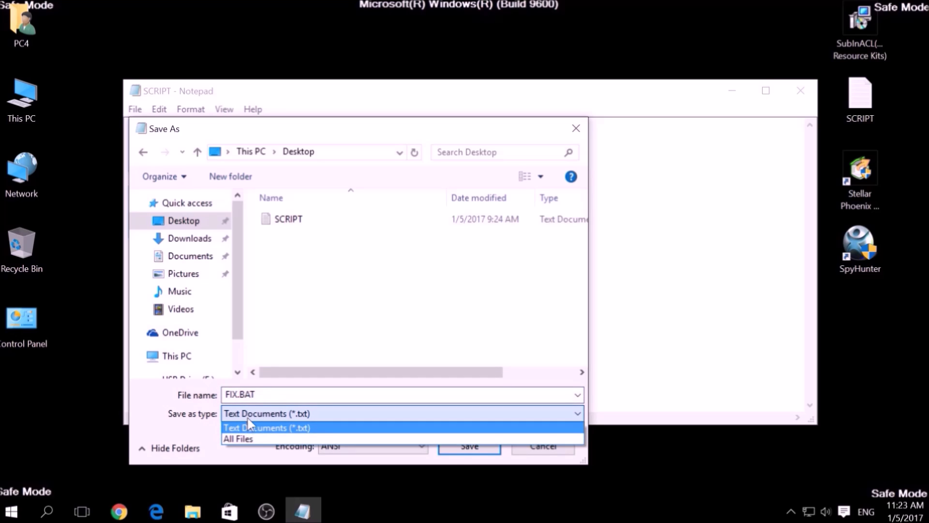
click(250, 439)
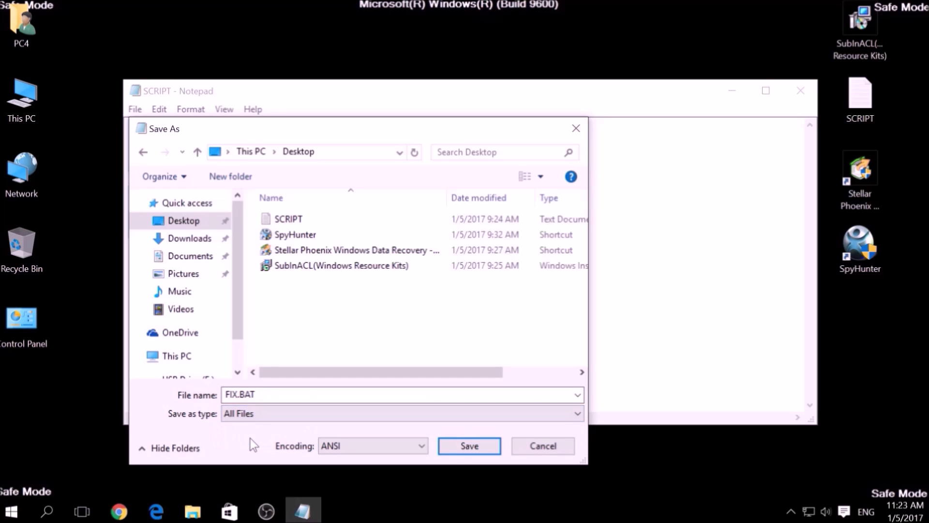
click(458, 442)
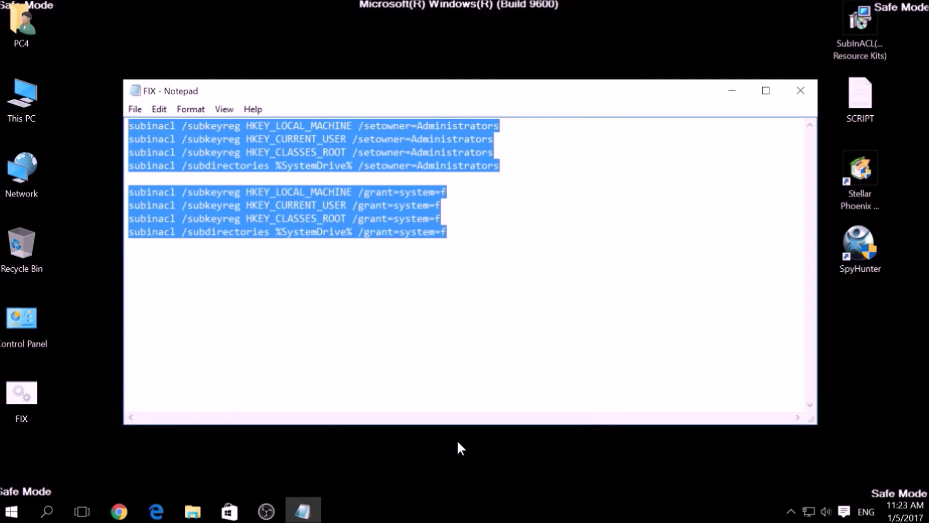
Step: Close Notepad, copy the FIX batch file on the desktop, and open This PC
click(802, 96)
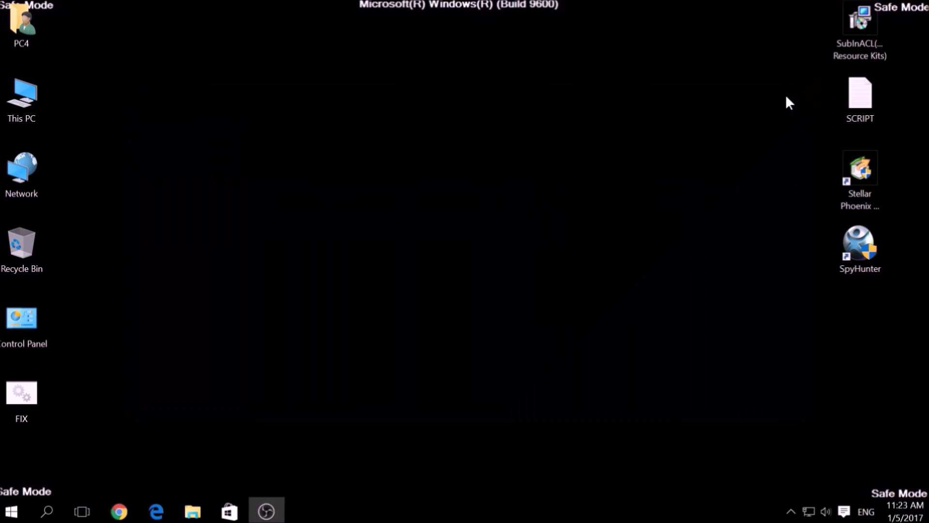
click(28, 385)
right_click(28, 384)
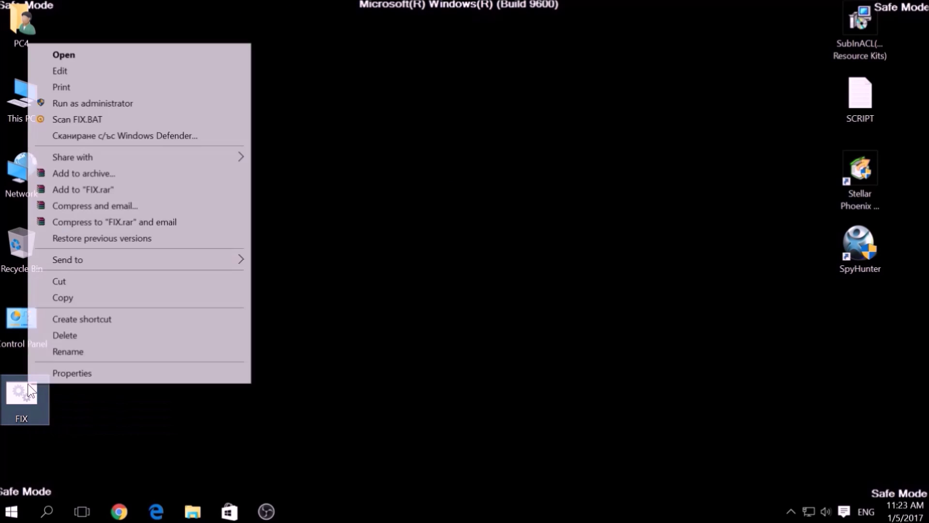
click(68, 297)
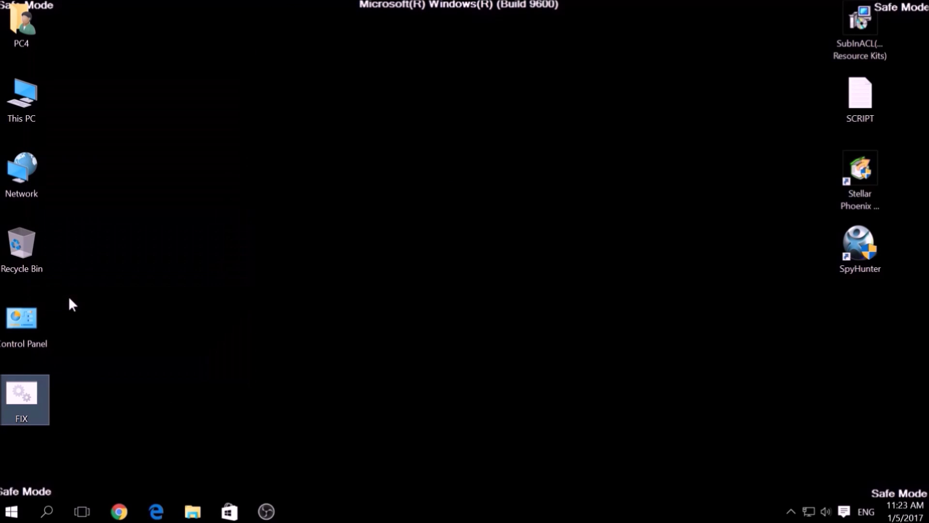
double_click(36, 102)
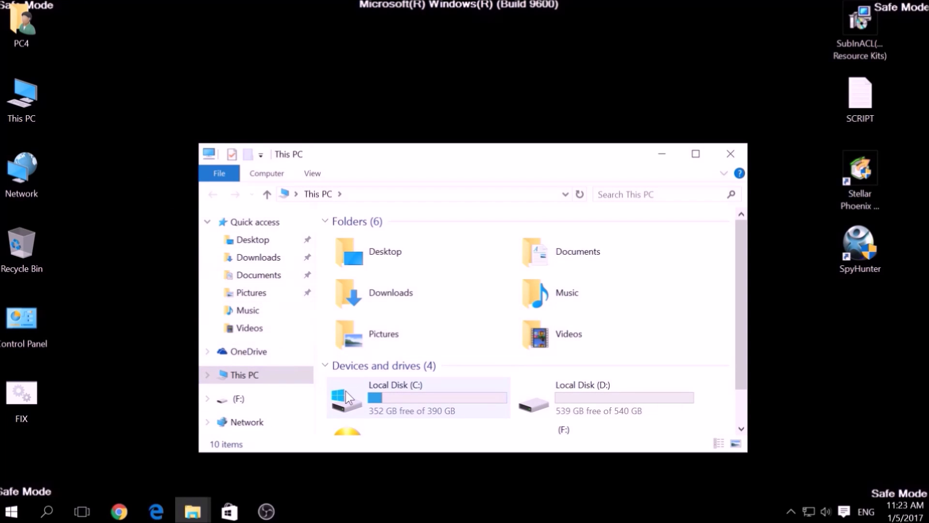
Step: Navigate to C:\Program Files (x86)\Windows Resource Kits\Tools
click(347, 397)
double_click(347, 397)
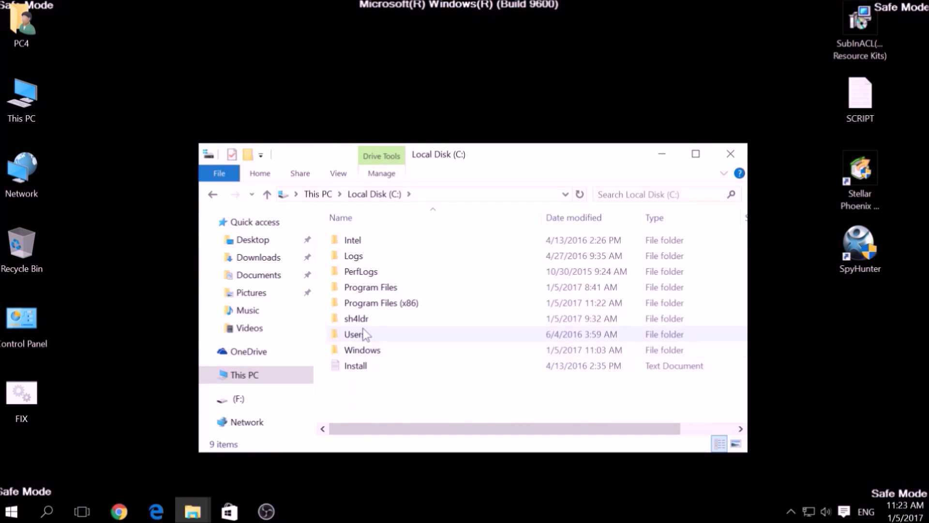
double_click(369, 303)
click(369, 304)
key(w)
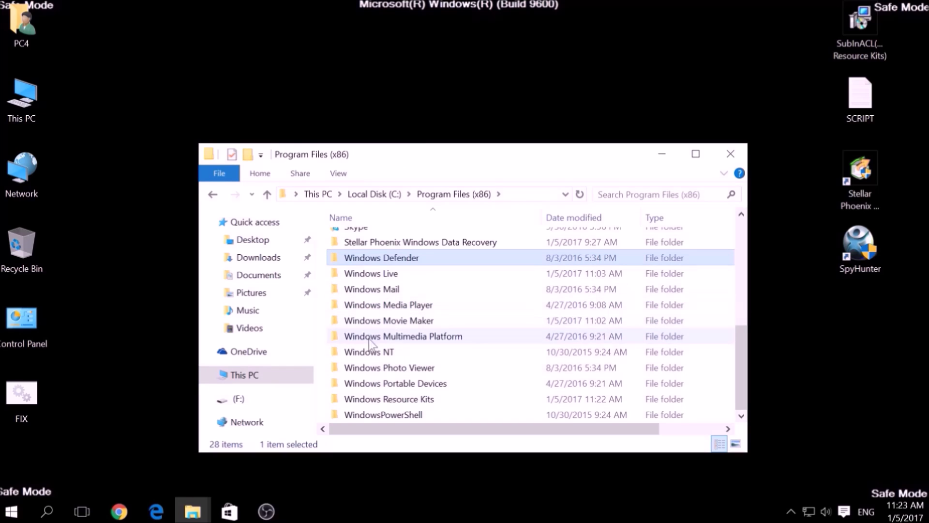
double_click(381, 399)
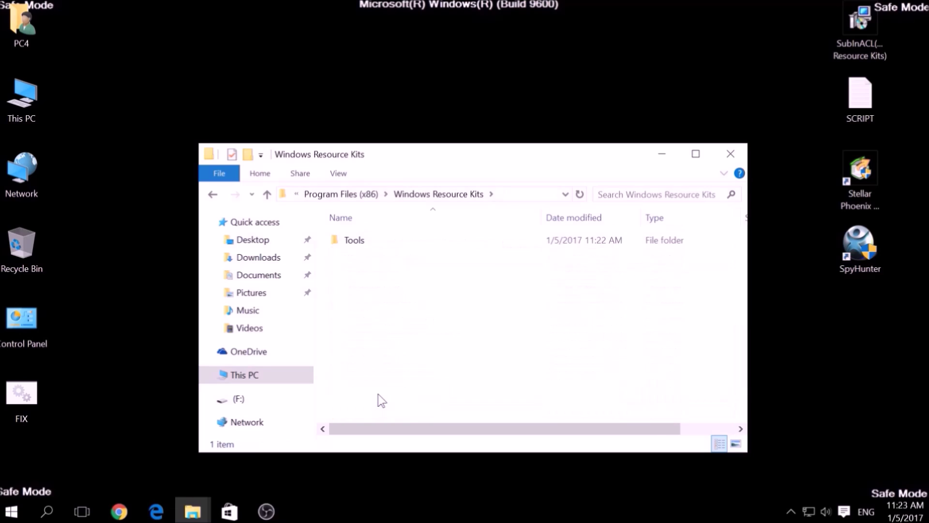
double_click(353, 242)
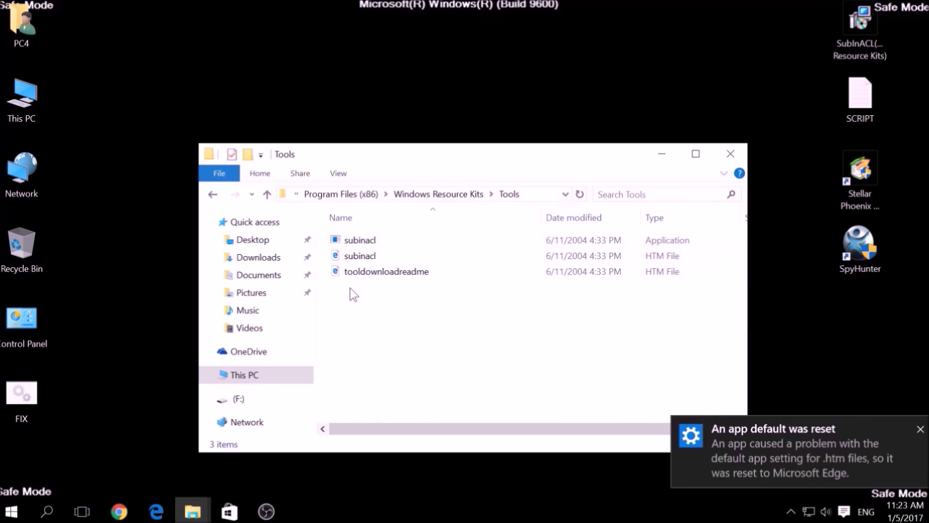
Step: Paste FIX into the Tools folder, approving administrator permission, then close Explorer
right_click(355, 305)
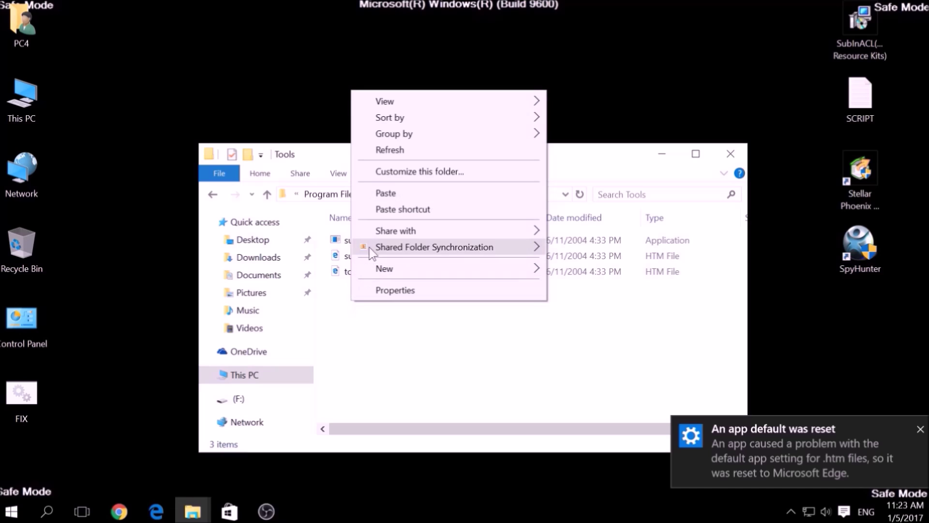
click(379, 195)
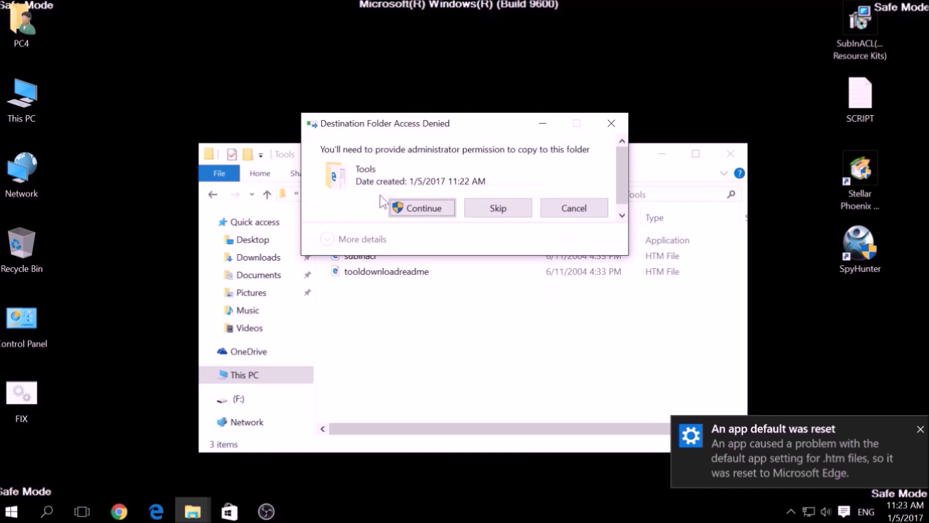
click(408, 207)
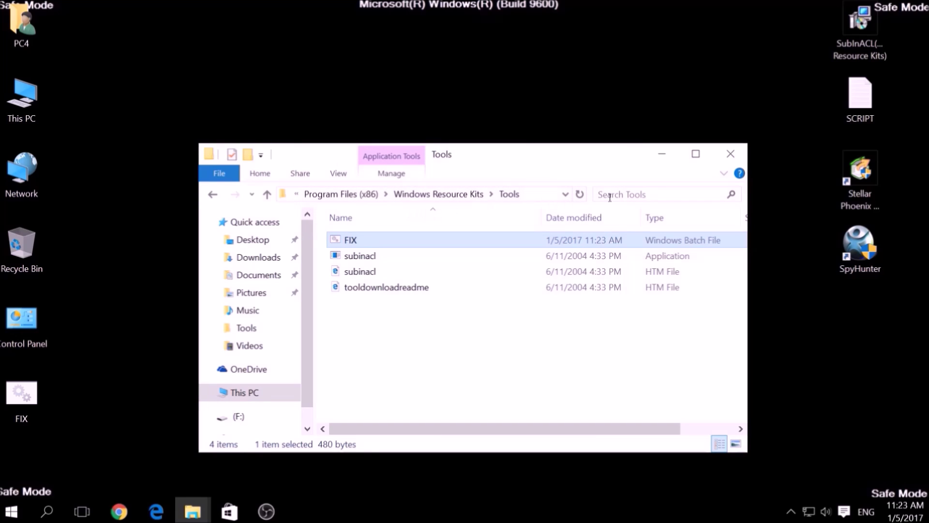
click(733, 160)
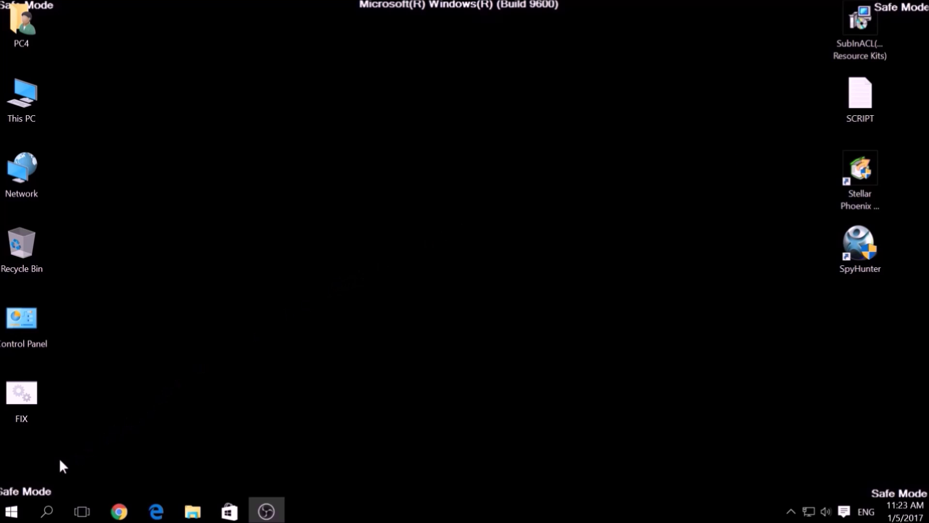
Step: Search for cmd and run Command Prompt as administrator
click(43, 513)
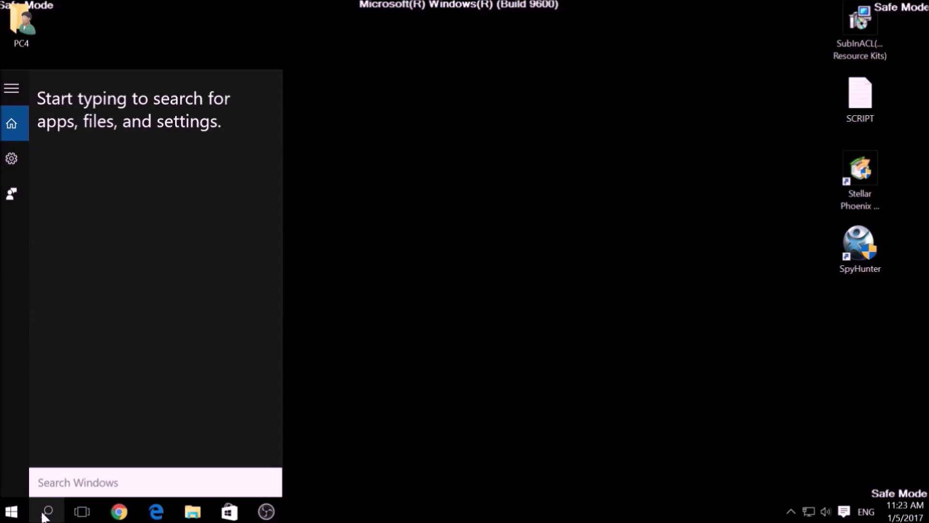
text(cmd)
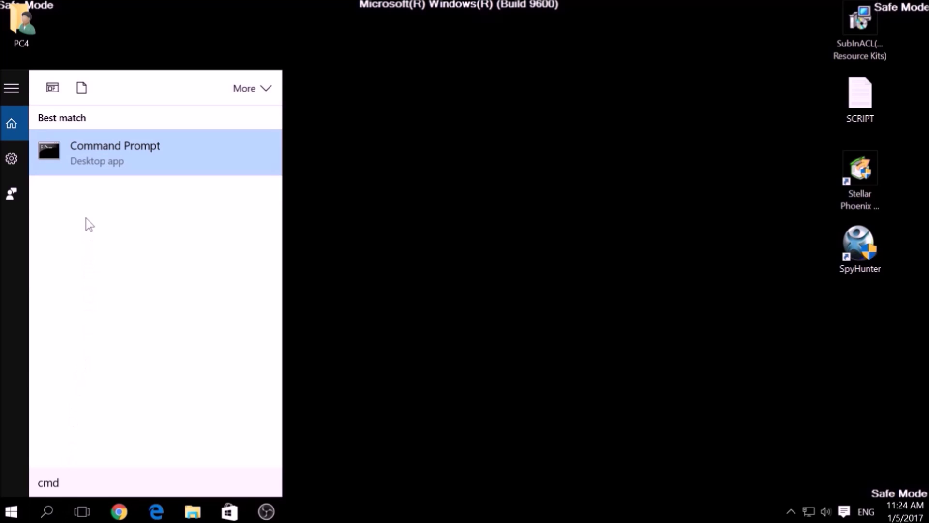
right_click(105, 165)
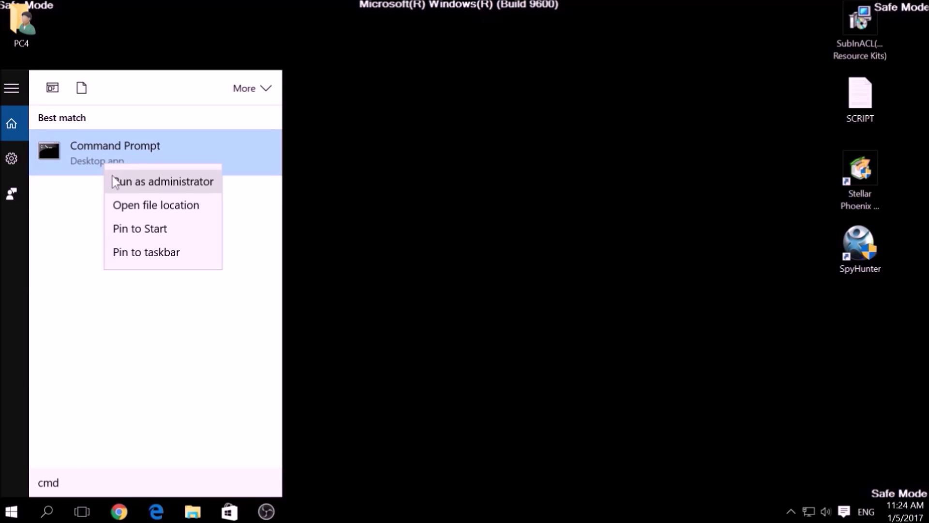
click(132, 185)
click(197, 156)
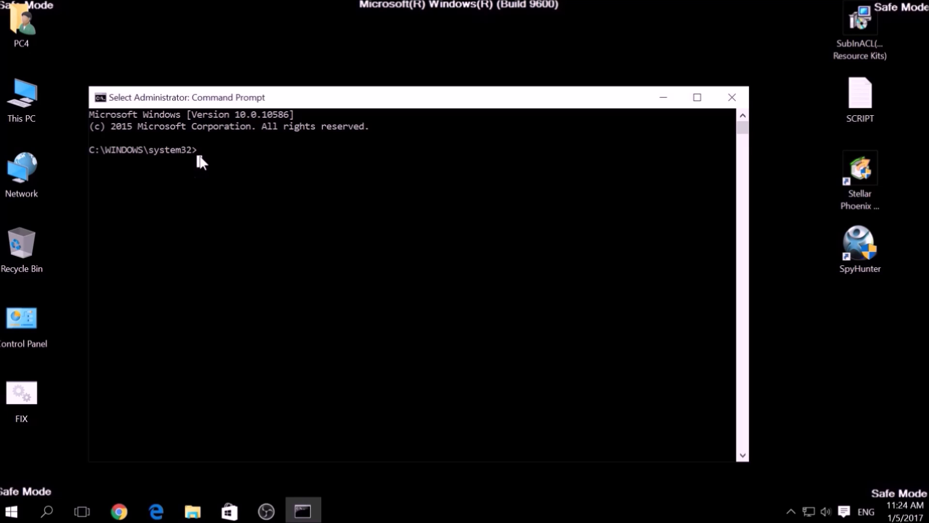
Step: Change directory to C:\Program Files (x86)\Windows Resource Kits\Tools
text(CD C)
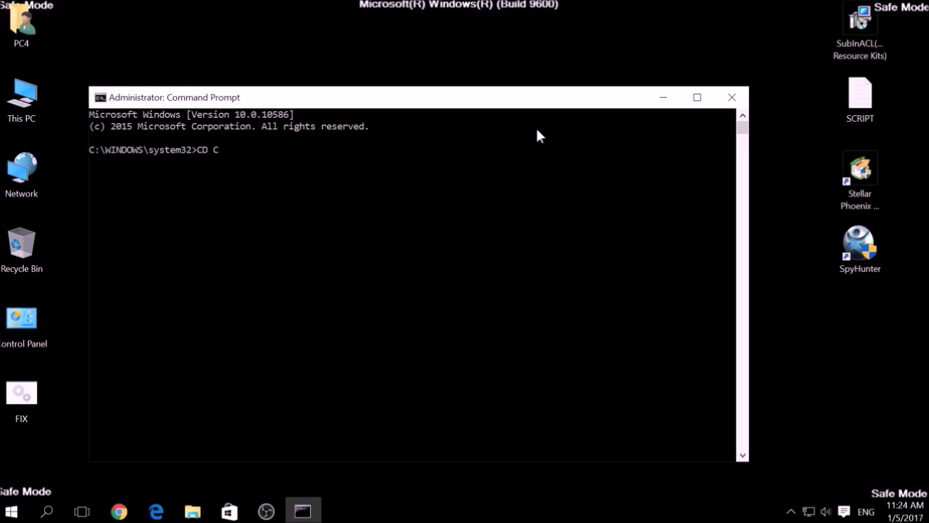
text(:\Program Files (x86))
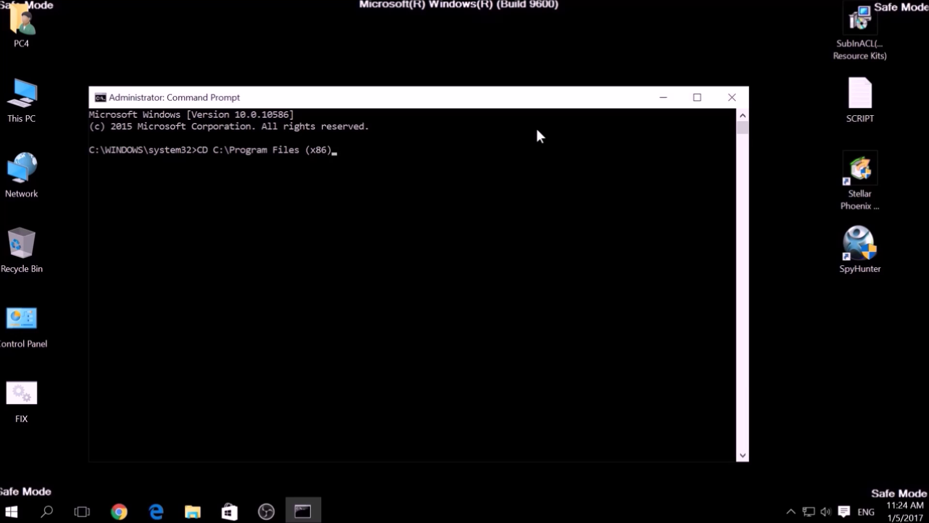
text(\Windows Resource Kits)
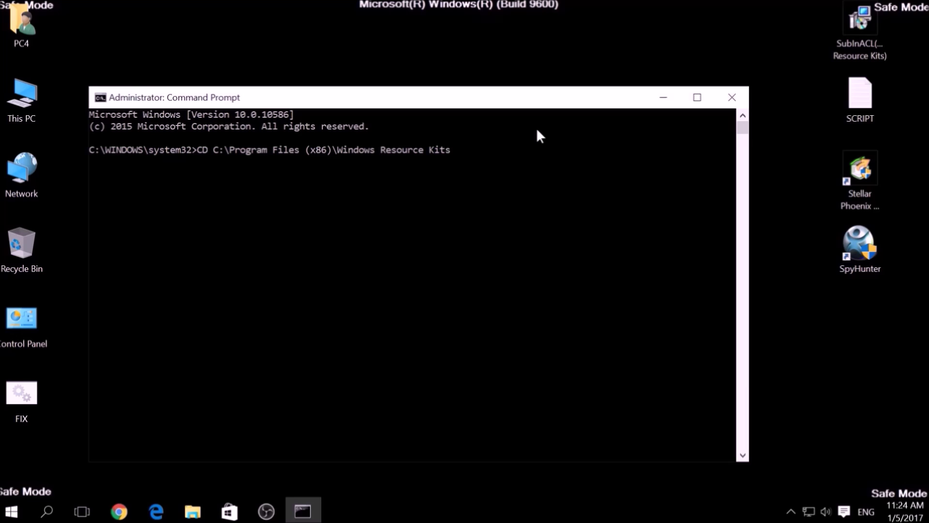
text(\Tools)
key(Return)
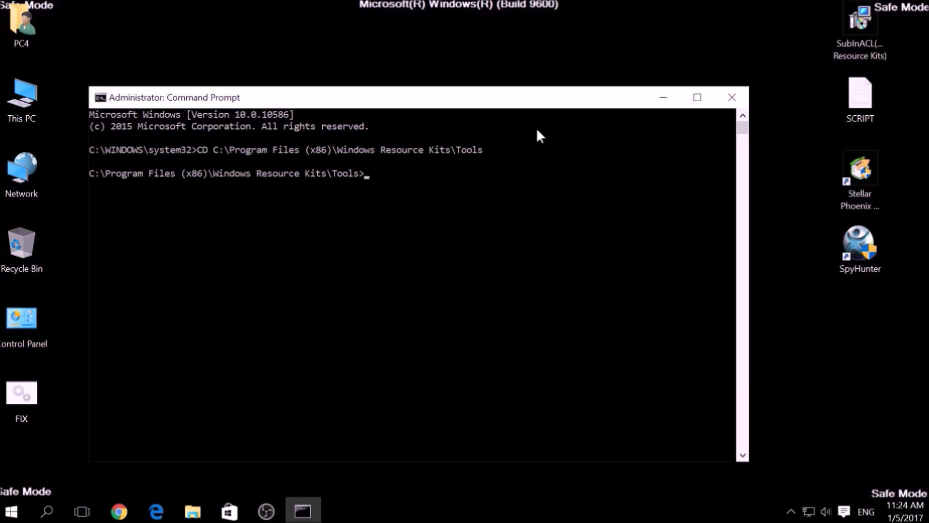
Step: Run FIX.bat to reset permissions (153197 modified, 202 failed), then close the window
text(FIX.bat)
key(Return)
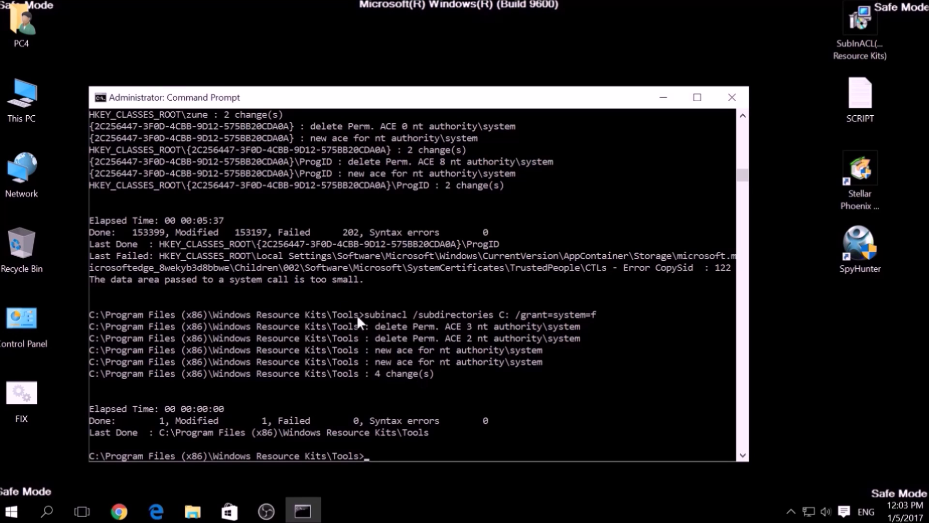
click(740, 94)
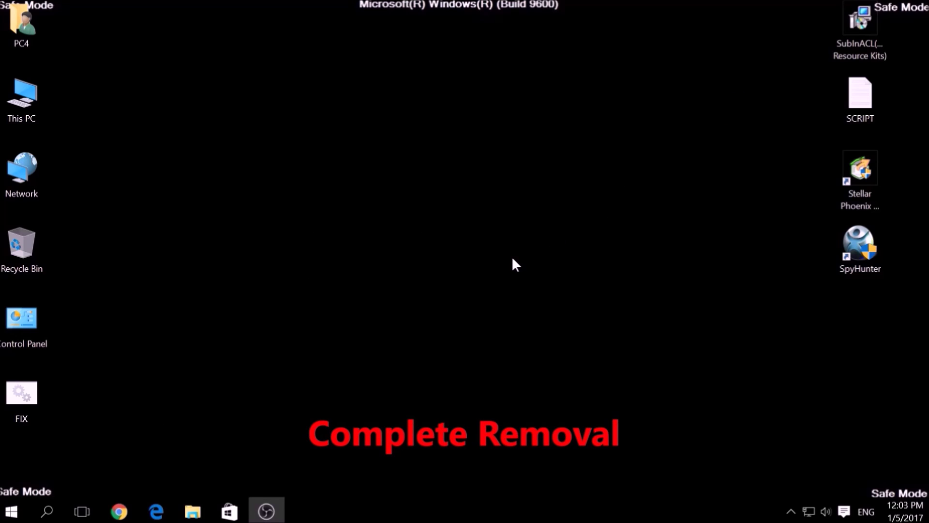
Step: Launch SpyHunter 4 and run a Quick Scan via Malware Scan > Start New Scan
double_click(850, 263)
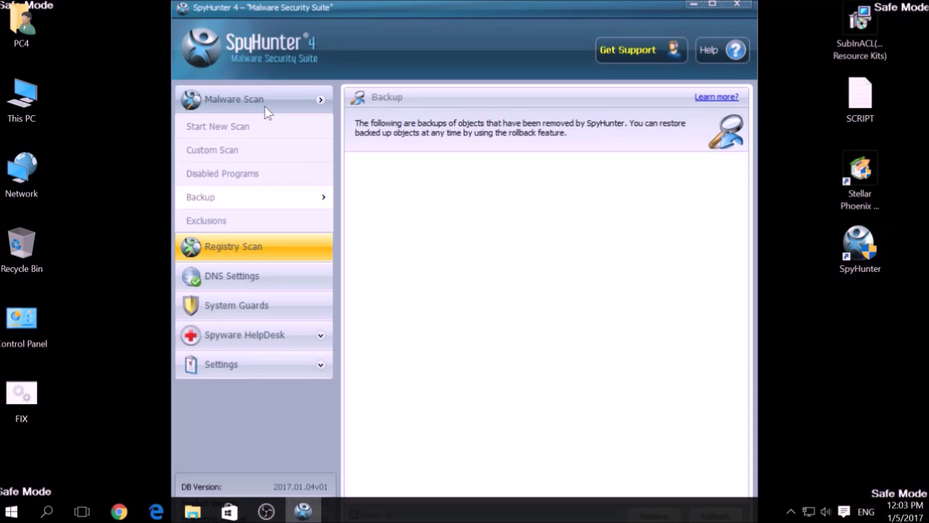
click(247, 131)
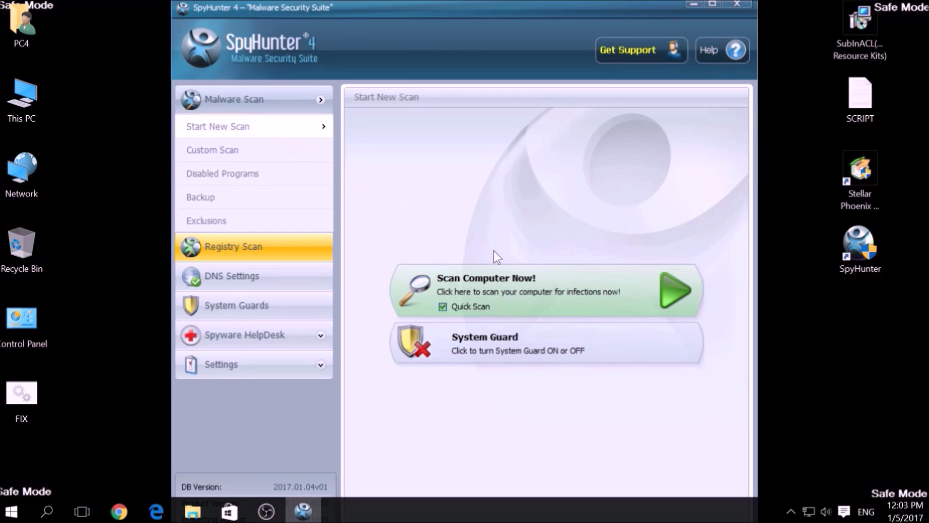
click(546, 288)
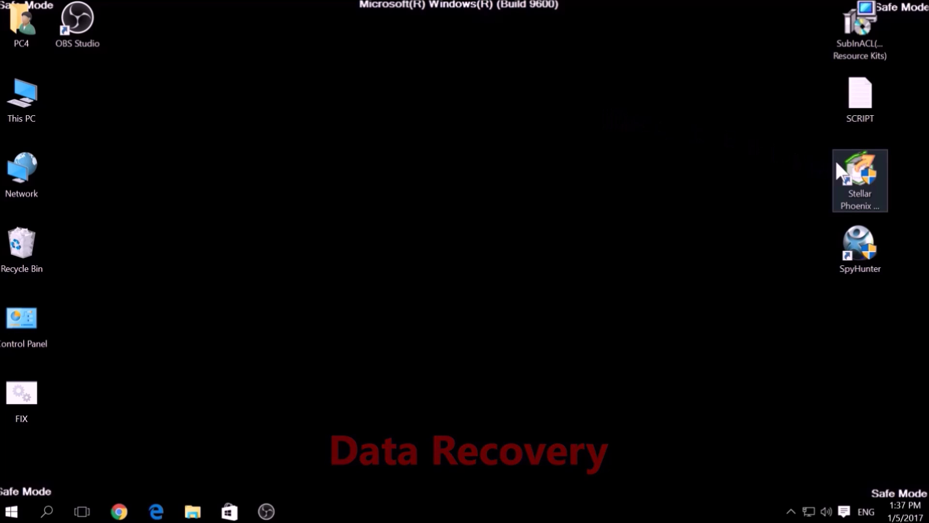
Step: Launch Stellar Phoenix, start a Normal scan of drive C:, then abort it
click(852, 174)
double_click(853, 177)
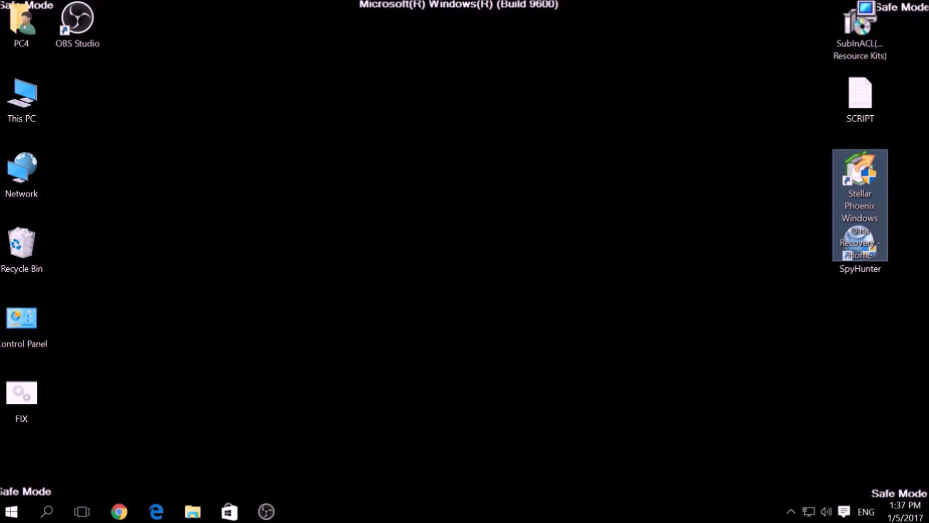
click(405, 225)
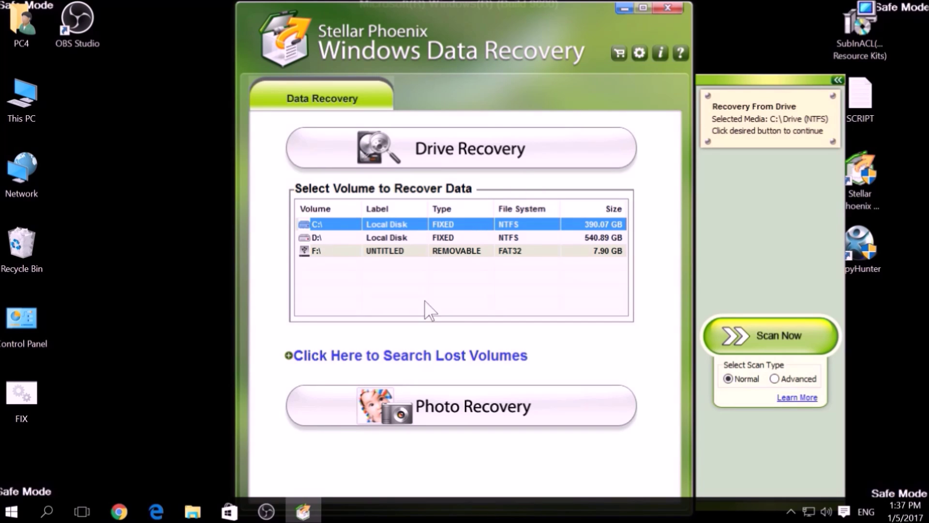
click(774, 378)
click(728, 379)
click(733, 344)
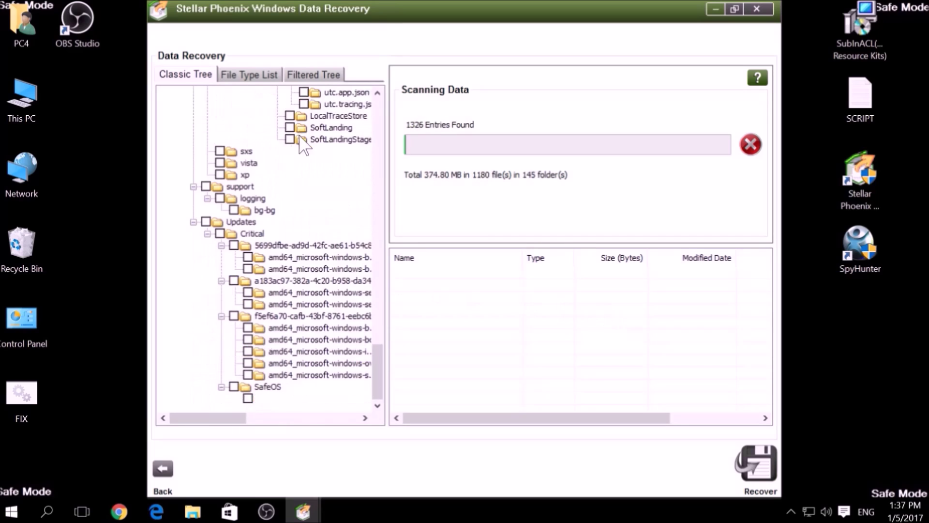
click(749, 147)
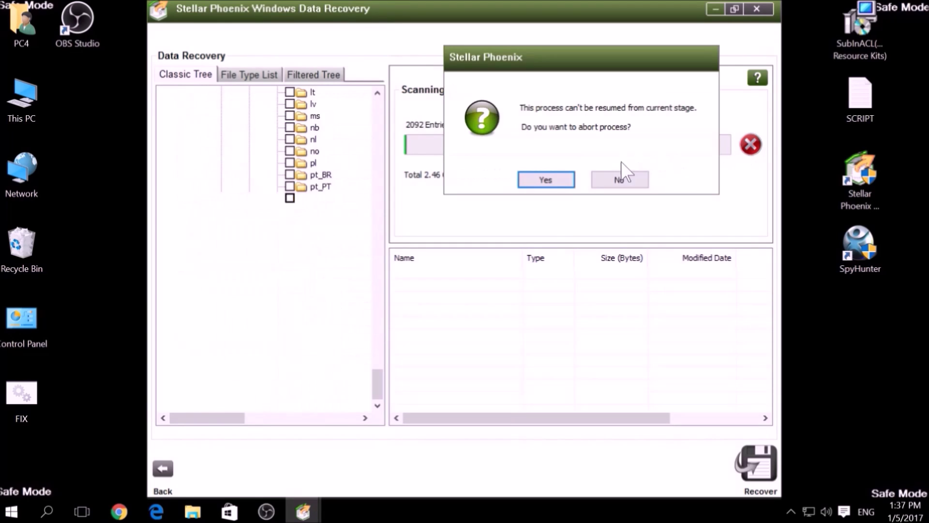
click(544, 178)
Step: Mark $AttrDef, $BadClus, $Bitmap, $Extend, $Boot, $WINDOWS.~BT and autoexec.bat for recovery, then close without rescanning
click(397, 272)
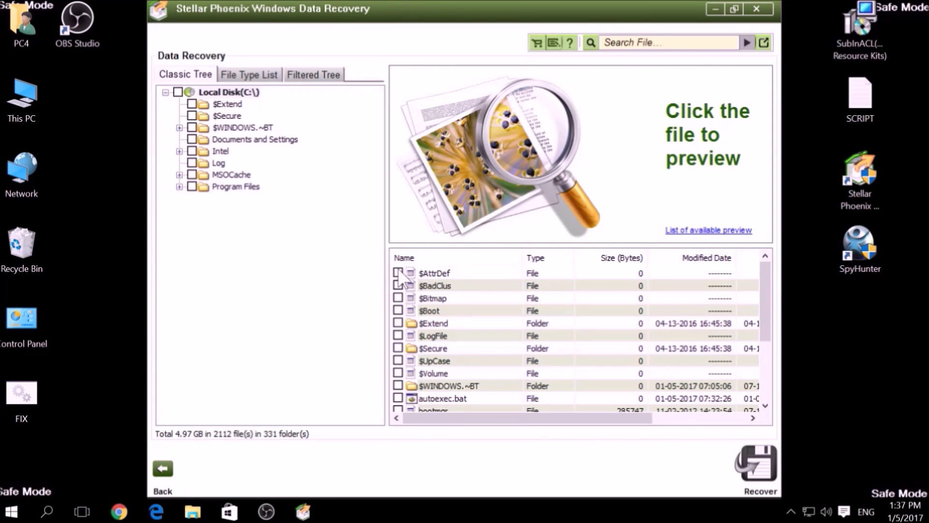
click(398, 285)
click(398, 298)
click(398, 322)
click(397, 310)
scroll(460, 339, down, 3)
click(398, 285)
click(397, 297)
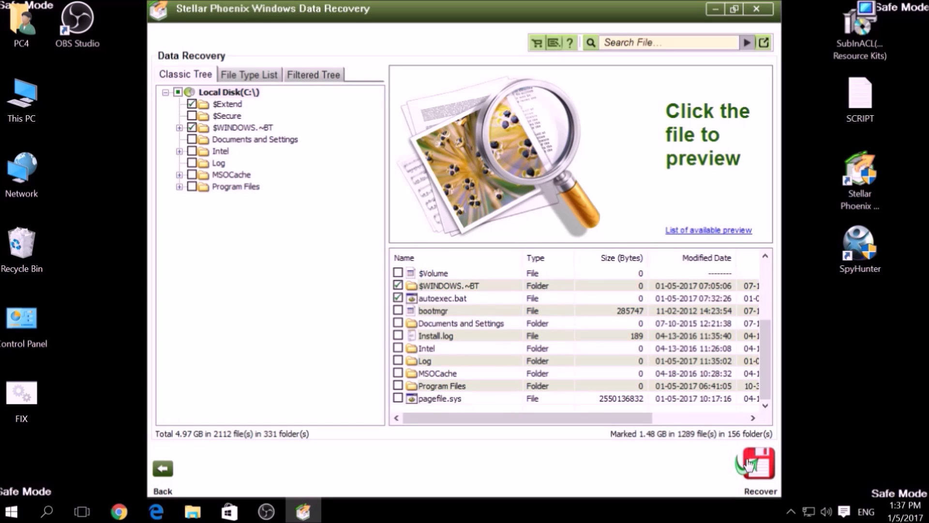
click(757, 18)
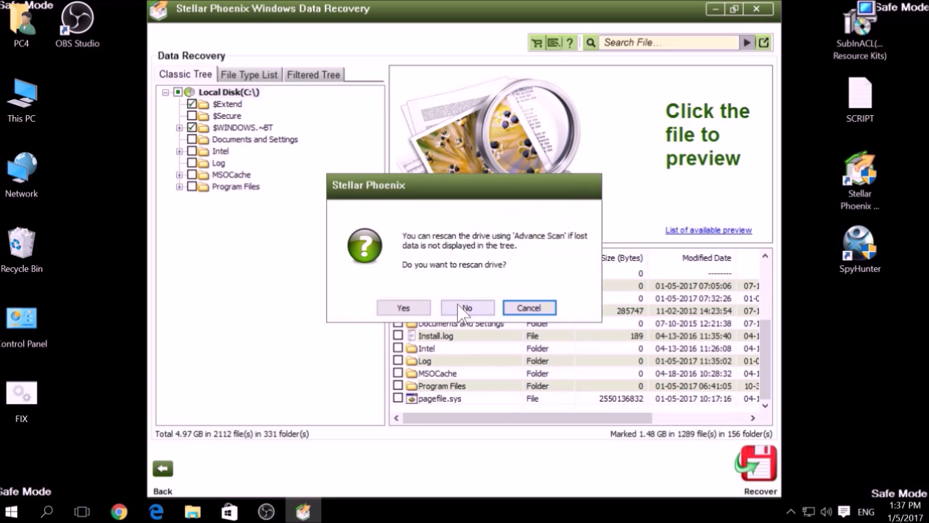
click(463, 308)
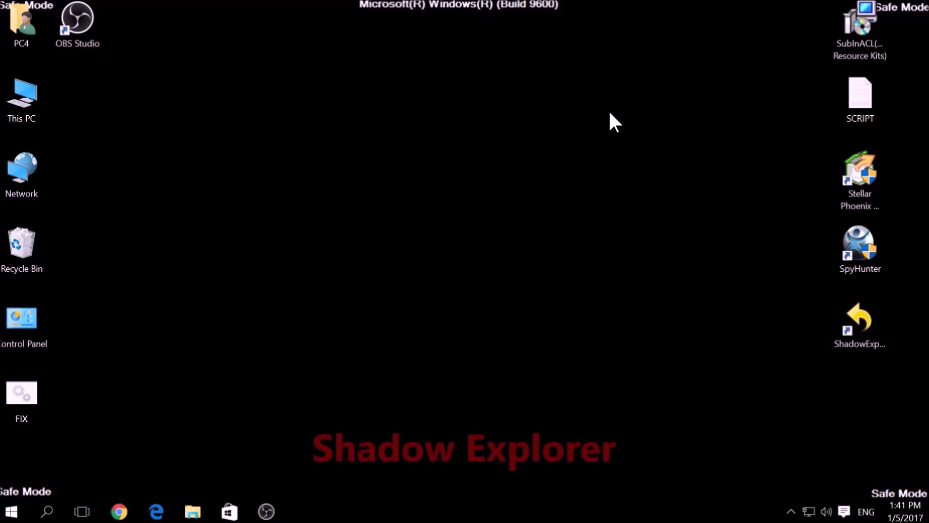
Step: Launch ShadowExplorer, dismiss the update notice, and browse the Intel, MSOCache and System Volume Information folders
click(857, 333)
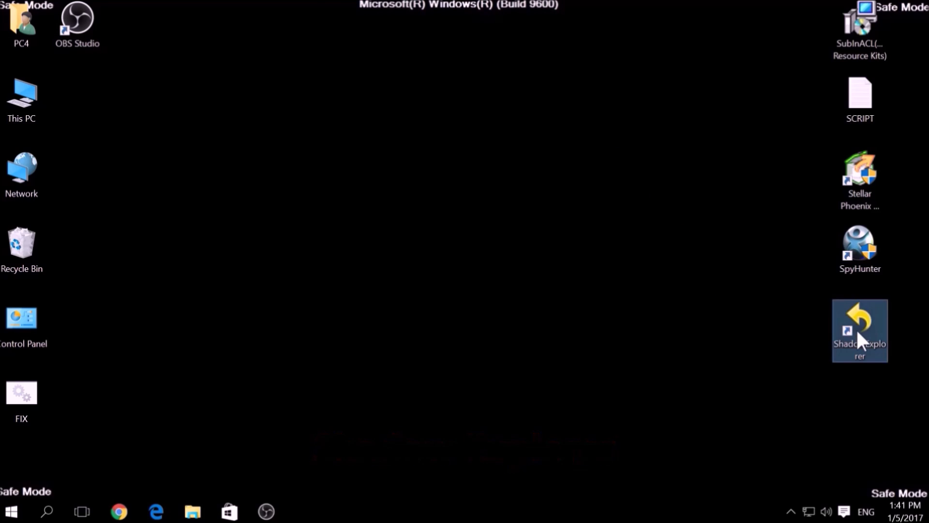
double_click(855, 328)
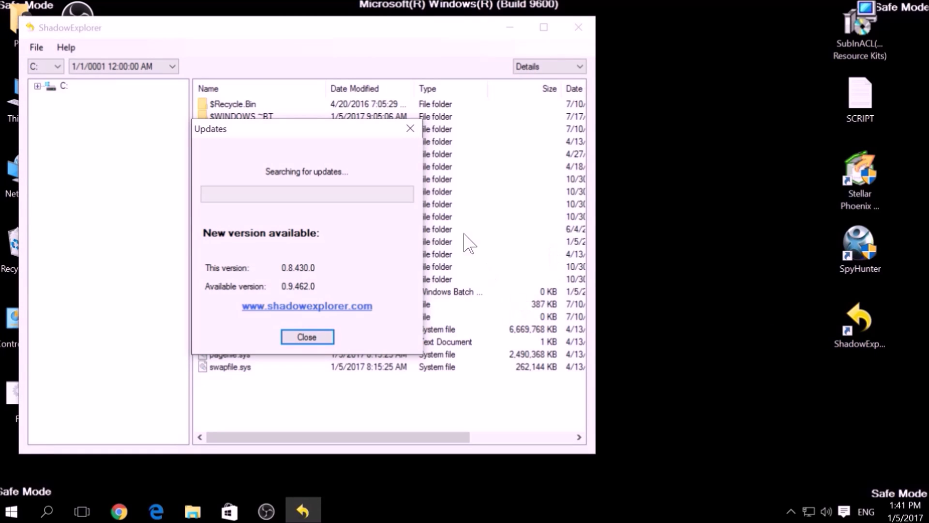
click(410, 130)
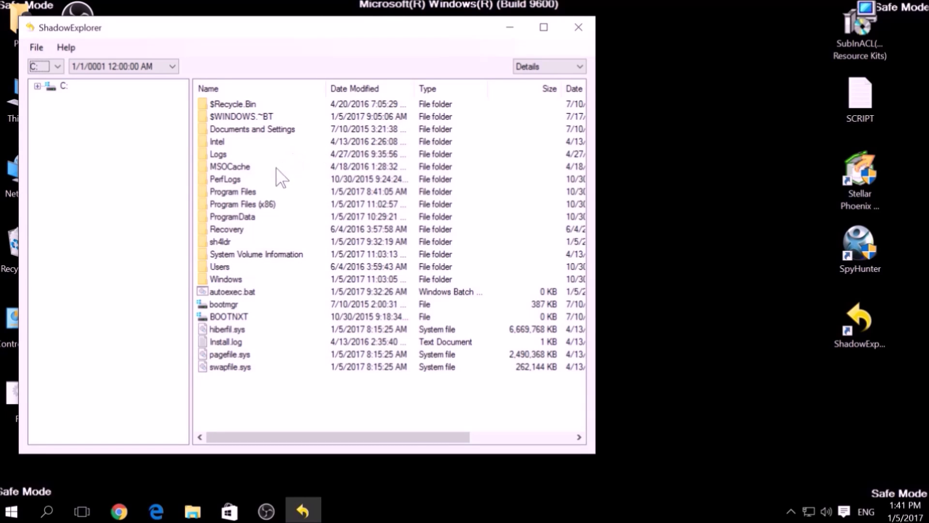
click(217, 142)
click(220, 167)
click(225, 255)
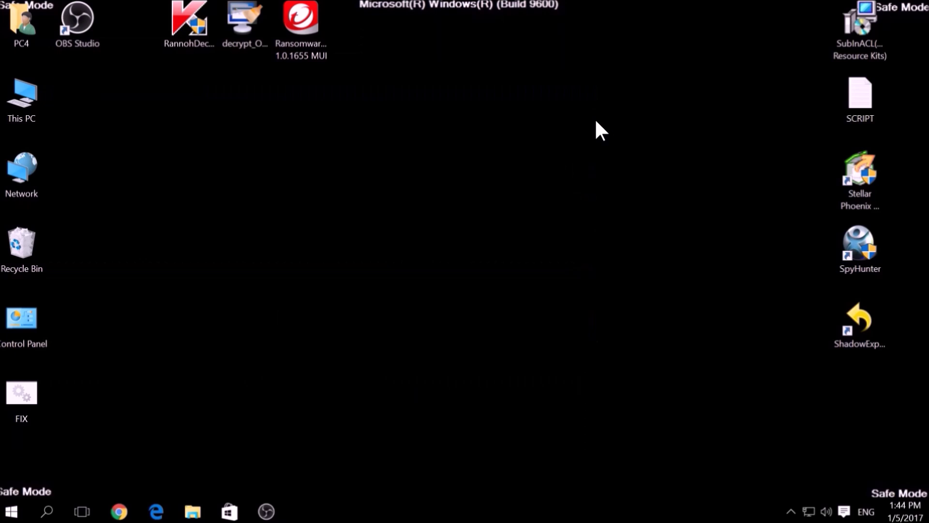
Step: Launch Kaspersky RannohDecryptor and minimize its window
drag(147, 84, 358, 4)
click(385, 170)
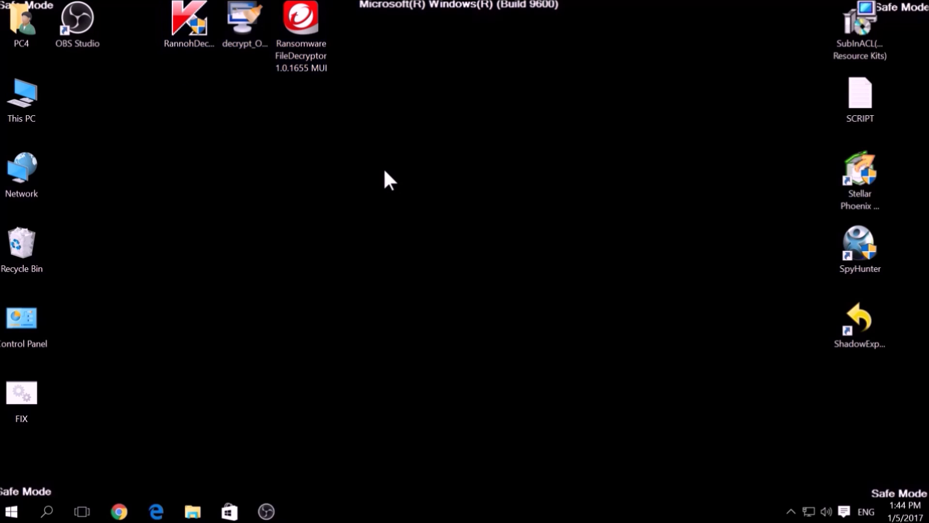
double_click(203, 32)
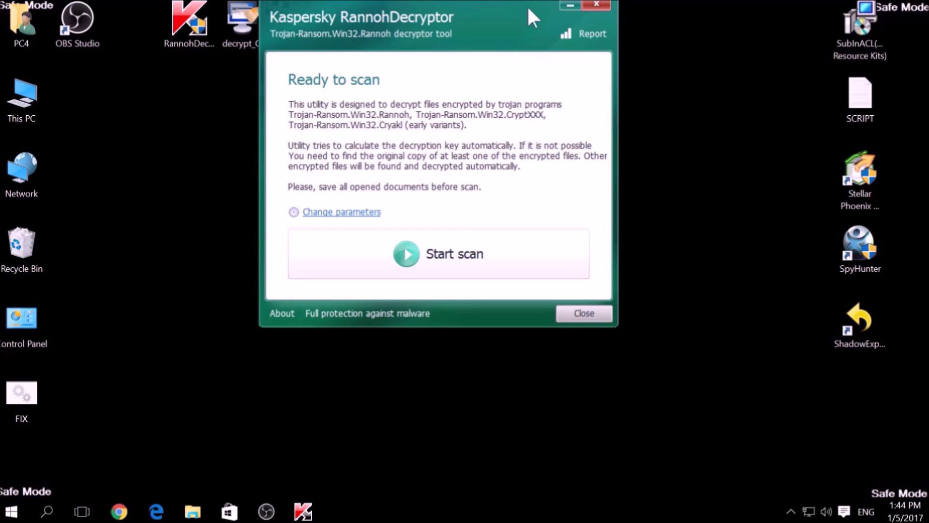
click(569, 5)
Step: Launch the OpenToYou decrypter, accept its terms, choose drive C:, and minimize it
double_click(248, 28)
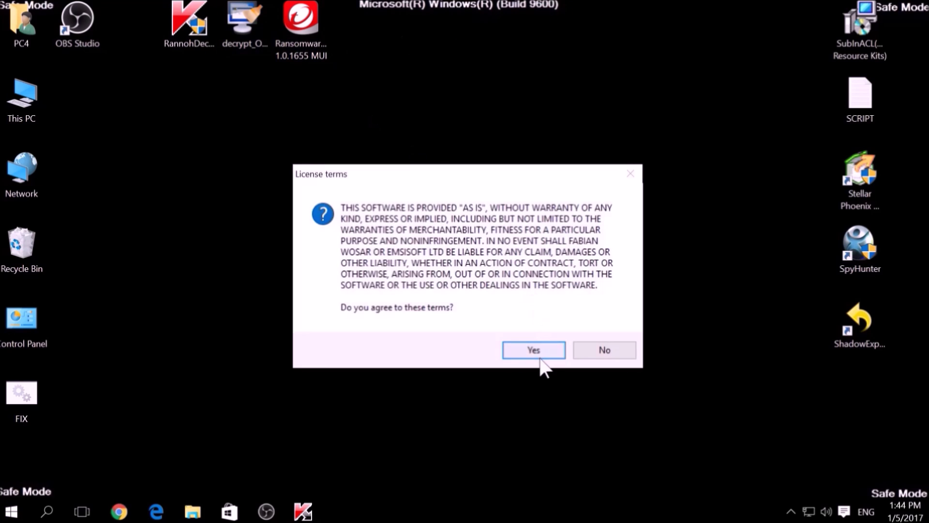
click(537, 349)
click(285, 200)
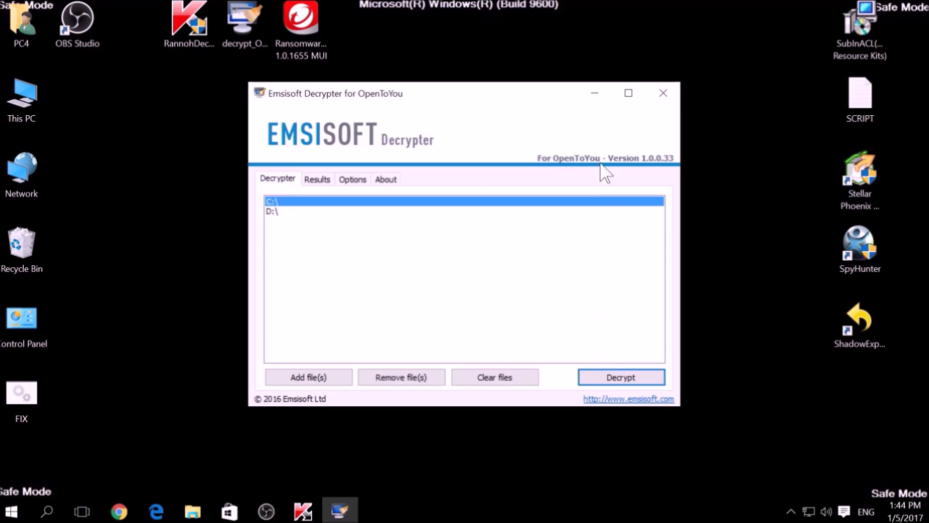
click(594, 93)
Step: Launch Trend Micro's Ransomware File Decryptor, accept its terms, and show the ransomware name list
click(292, 43)
double_click(292, 44)
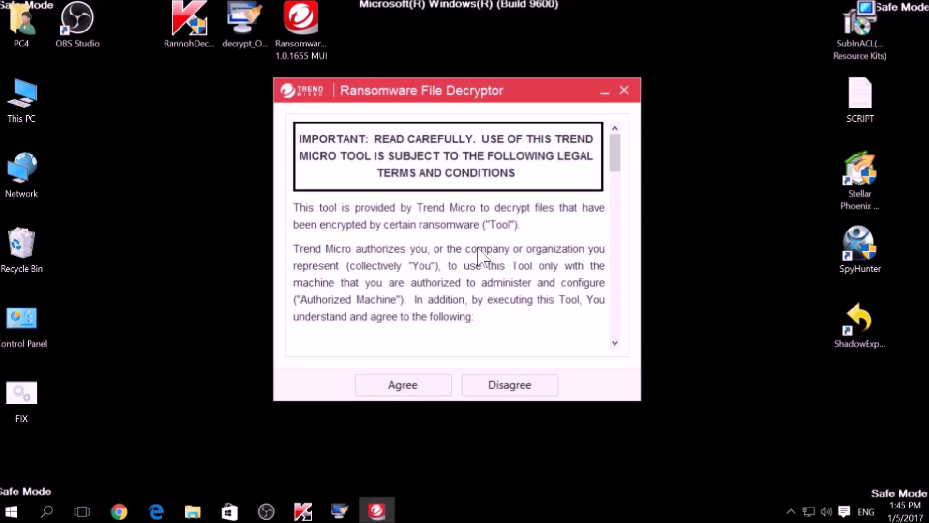
click(426, 383)
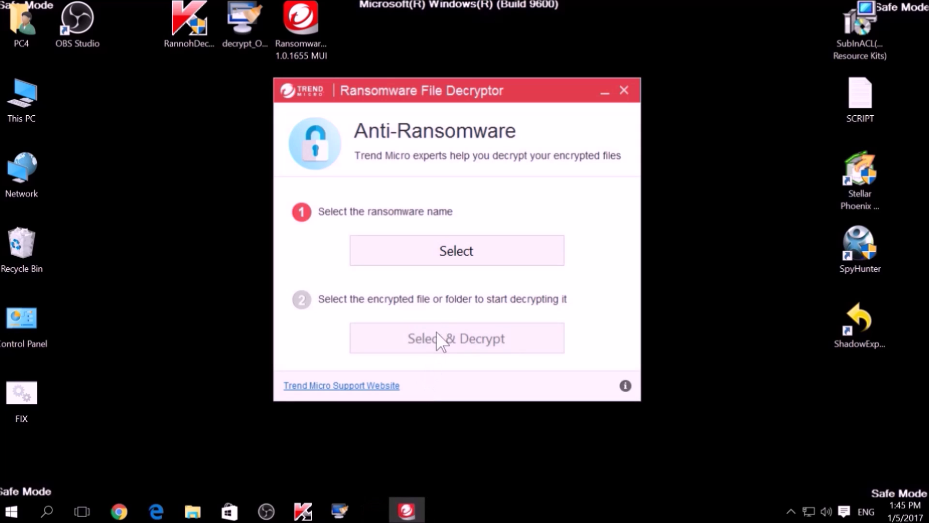
click(438, 261)
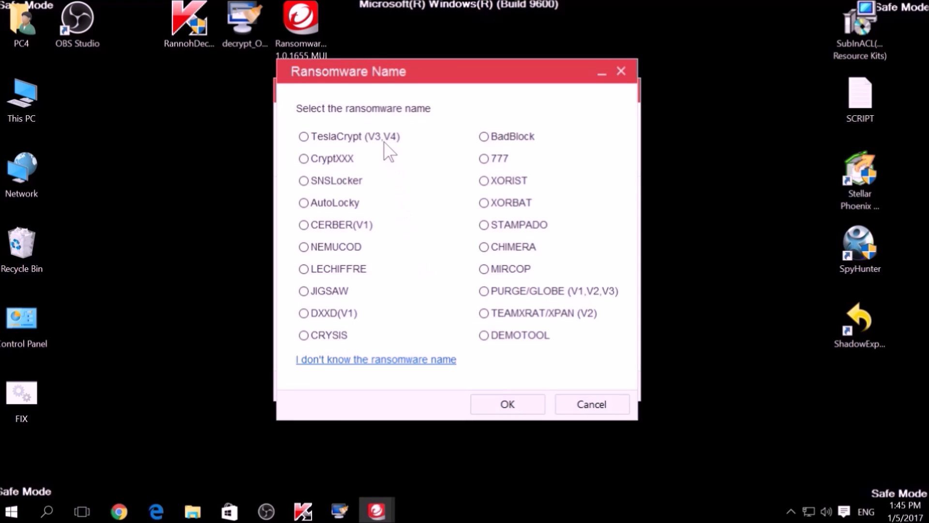